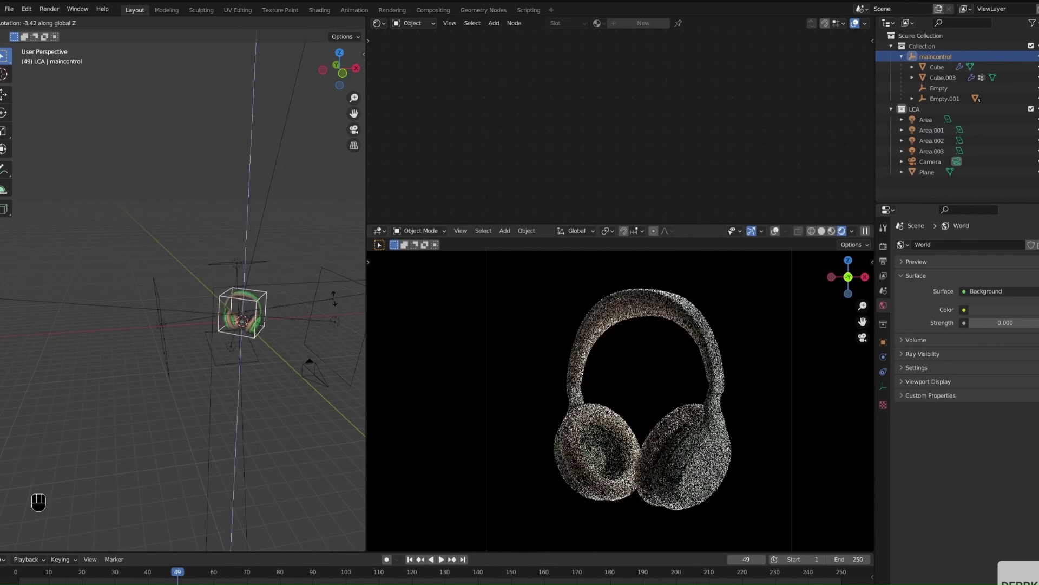
Pan and zoom the rendered headphones scene in the Blender viewport.
middle_click_drag(648, 378, 635, 387, "shift")
scroll(223, 325, "up", 3)
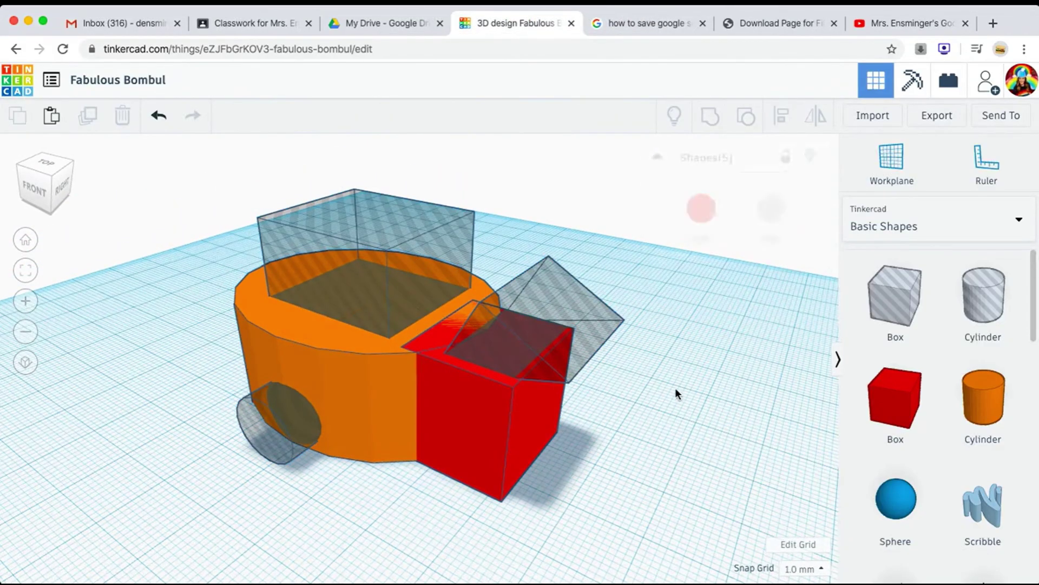
Group the five shapes into one red part and cut a sphere-shaped hole in its front corner.
left_click_drag(215, 476, 215, 476)
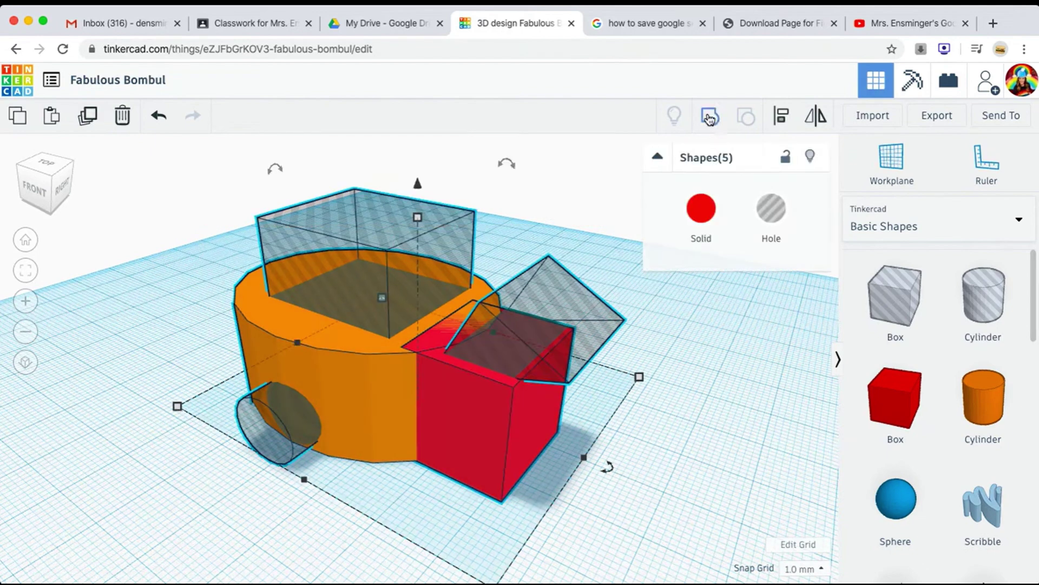
left_click(710, 115)
left_click(700, 381)
left_click_drag(895, 498, 477, 466)
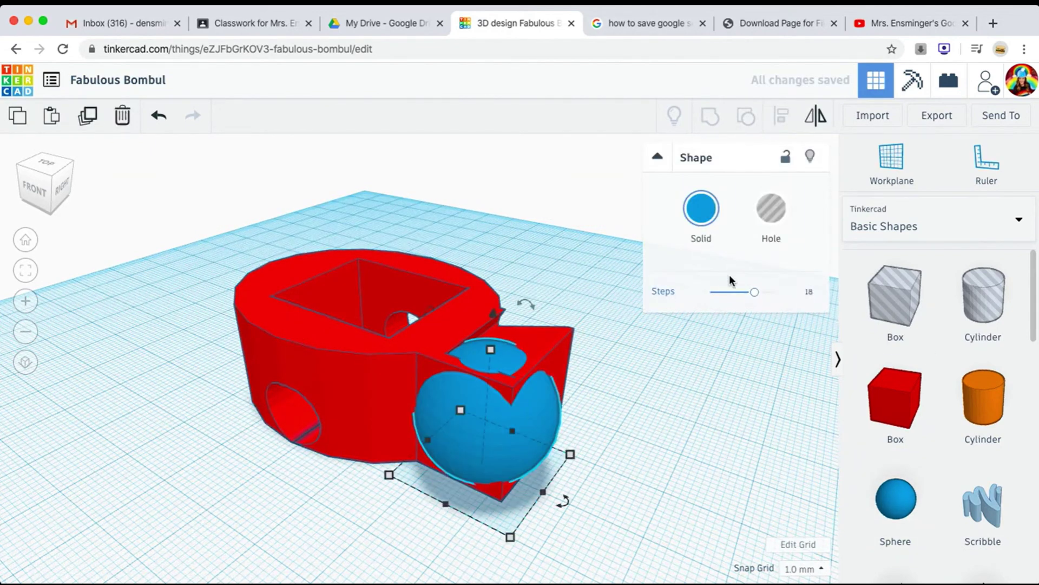
key("ctrl+a")
left_click(710, 115)
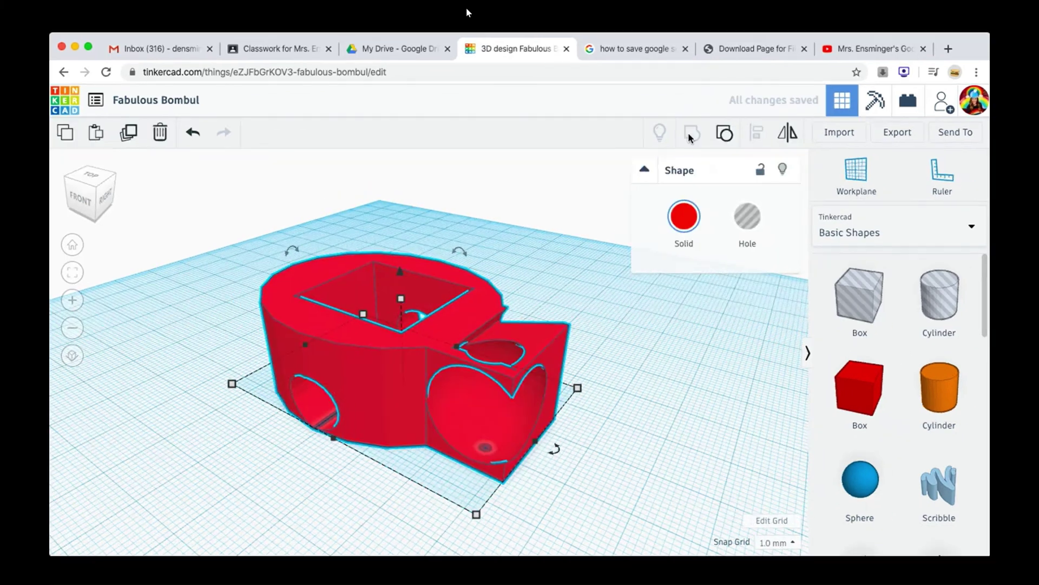
left_click(600, 419)
right_click_drag(599, 465, 667, 391)
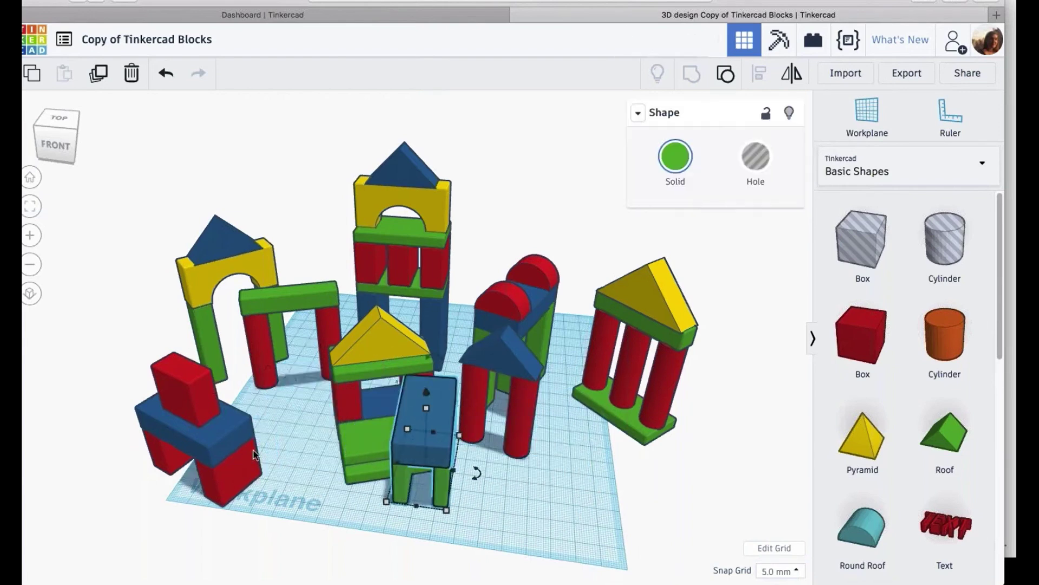
Rotate the blue-and-red block in the toy-block scene to -67.5°.
right_click_drag(292, 436, 303, 488)
left_click_drag(306, 483, 231, 391)
left_click_drag(304, 431, 309, 436)
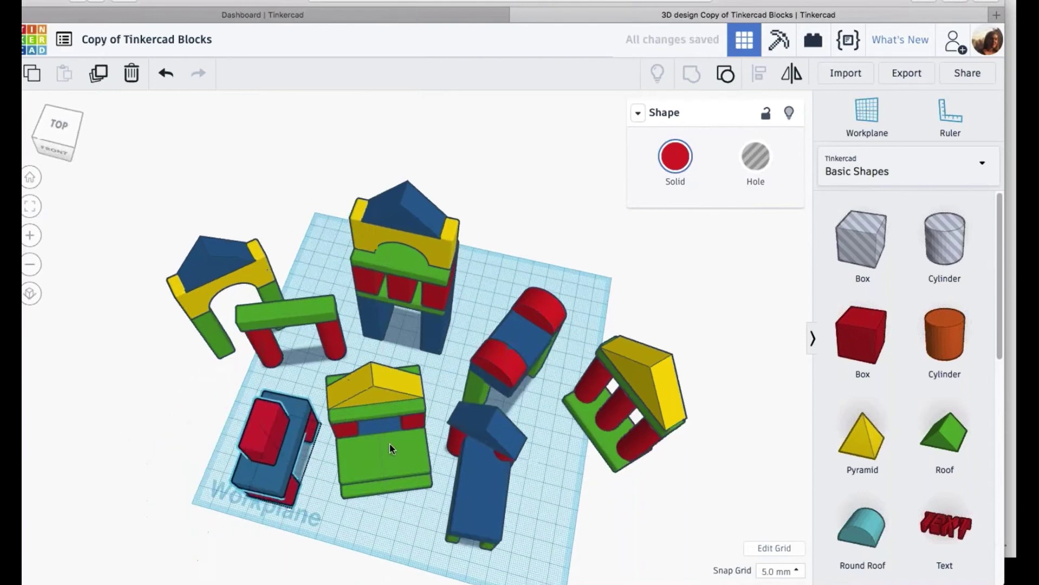
right_click_drag(390, 449, 483, 298)
right_click_drag(492, 144, 499, 452)
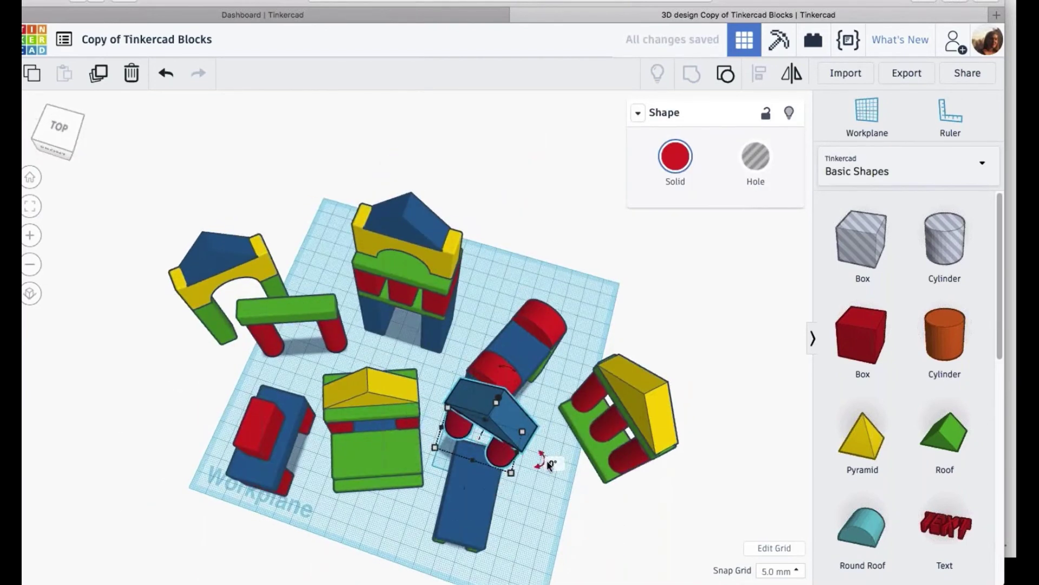
left_click_drag(382, 538, 378, 534)
right_click_drag(379, 533, 513, 124)
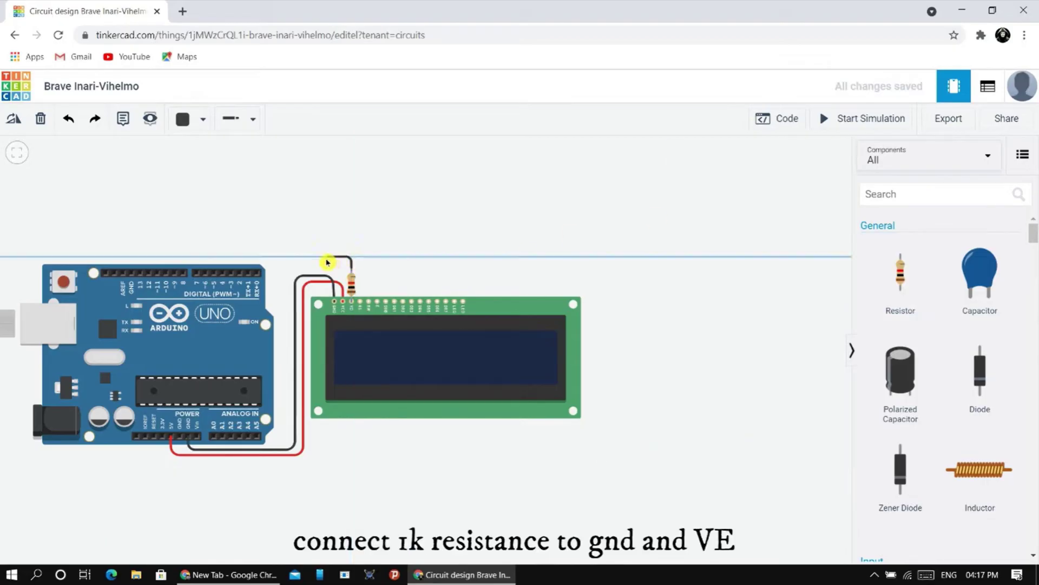
Wire RS to D2, Enable onward, DB4 to D4 in turquoise, and DB5 to D5 in purple.
left_click(239, 244)
left_click(239, 272)
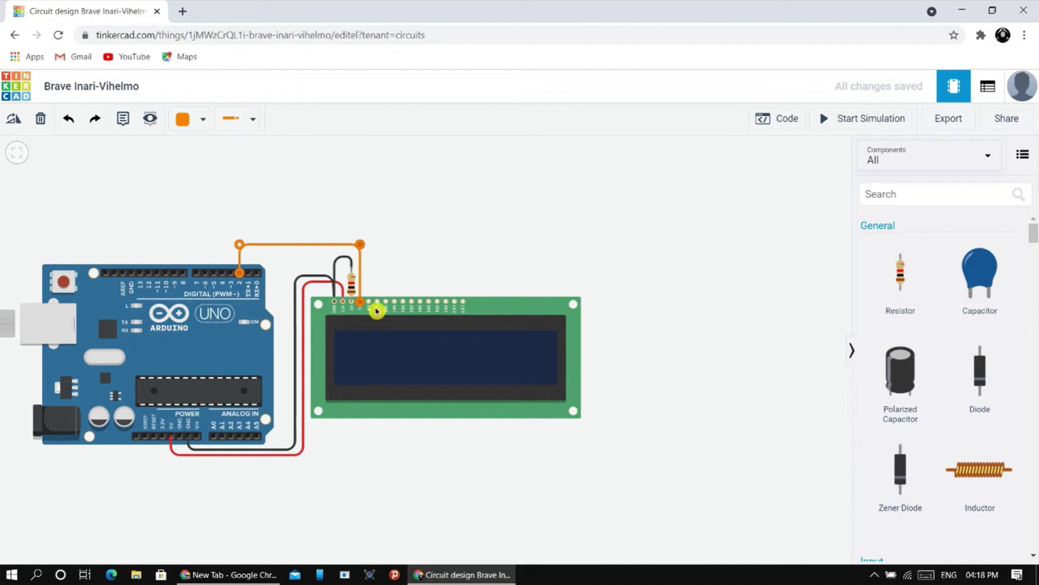
left_click(378, 302)
left_click(222, 272)
left_click(204, 118)
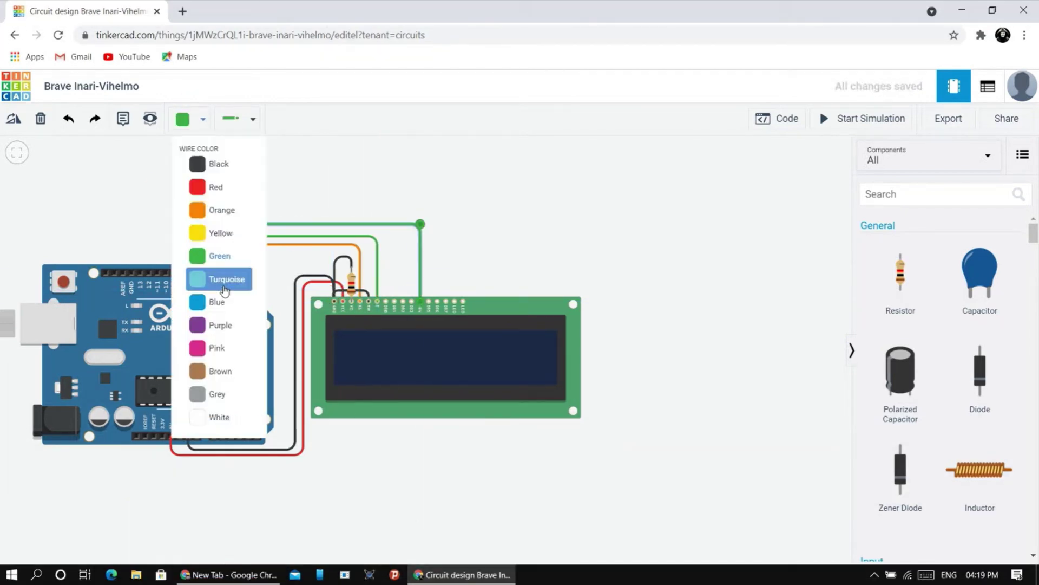
left_click(225, 278)
left_click(214, 272)
left_click(438, 302)
left_click(438, 209)
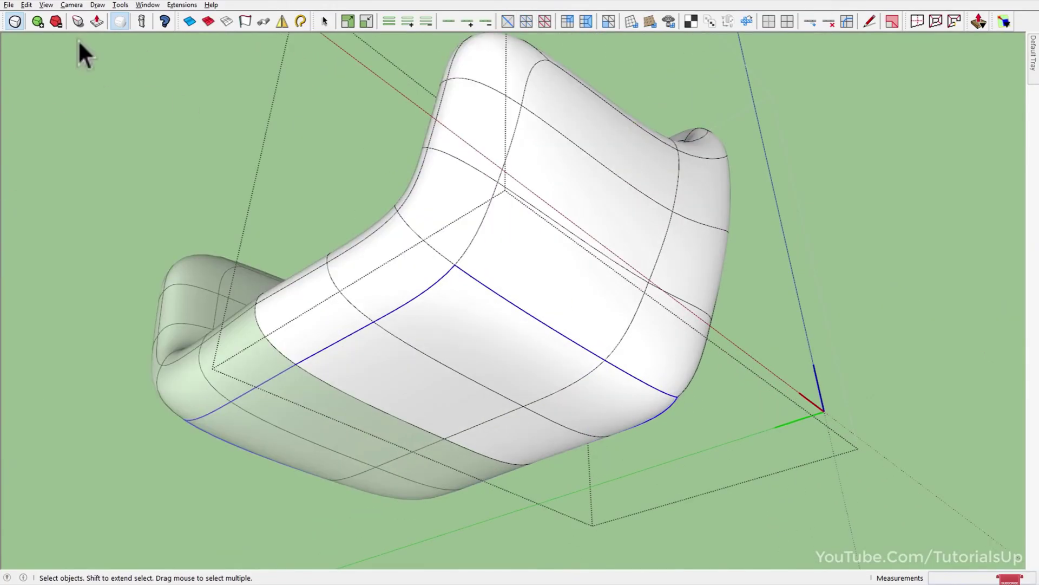
Crease the subdivided chair's edges, make a leg a component, and mirror it.
left_click(78, 22)
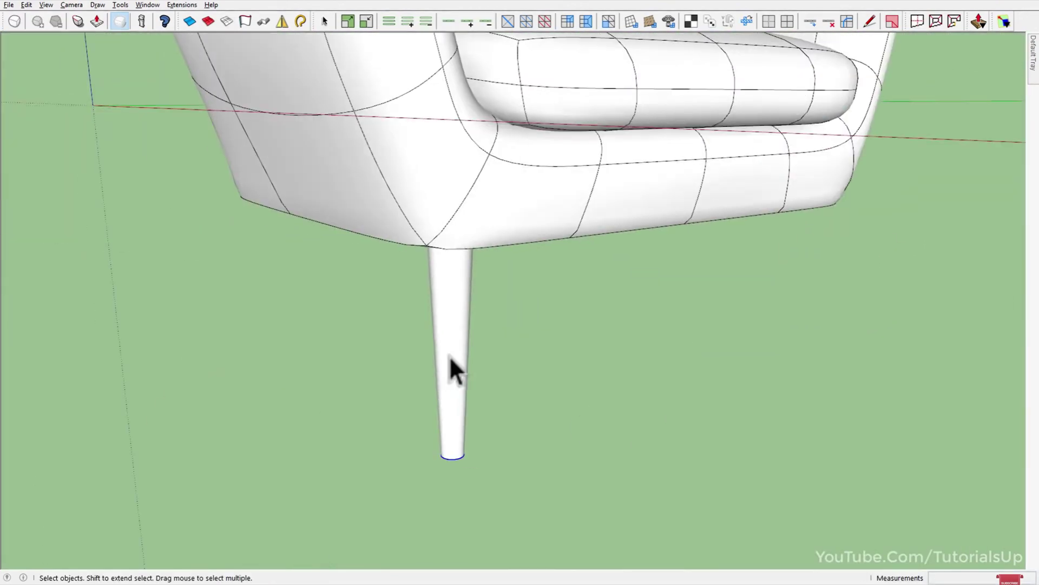
left_click(213, 391)
left_click(282, 22)
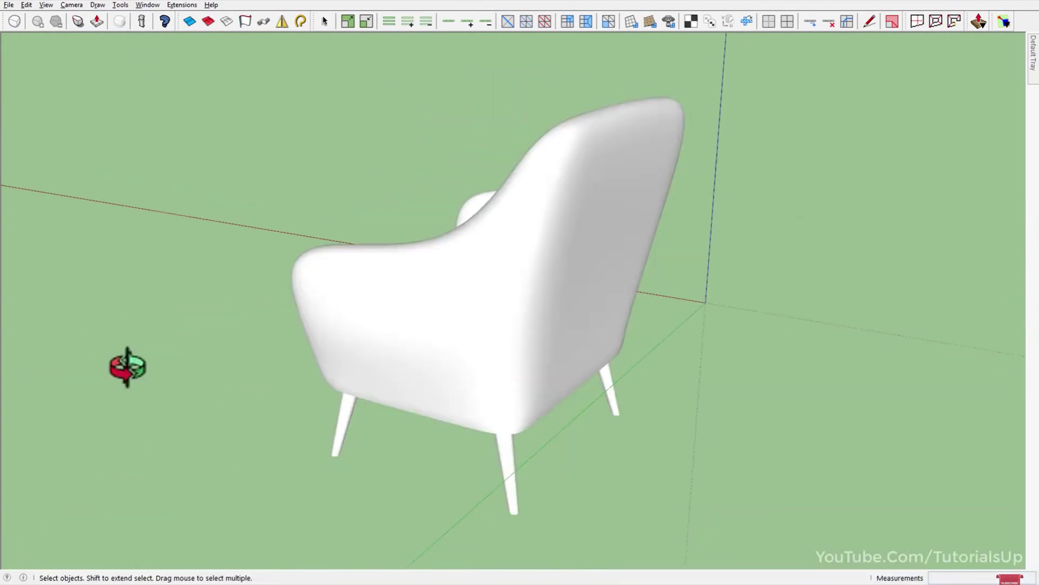
middle_click_drag(120, 367, 601, 391)
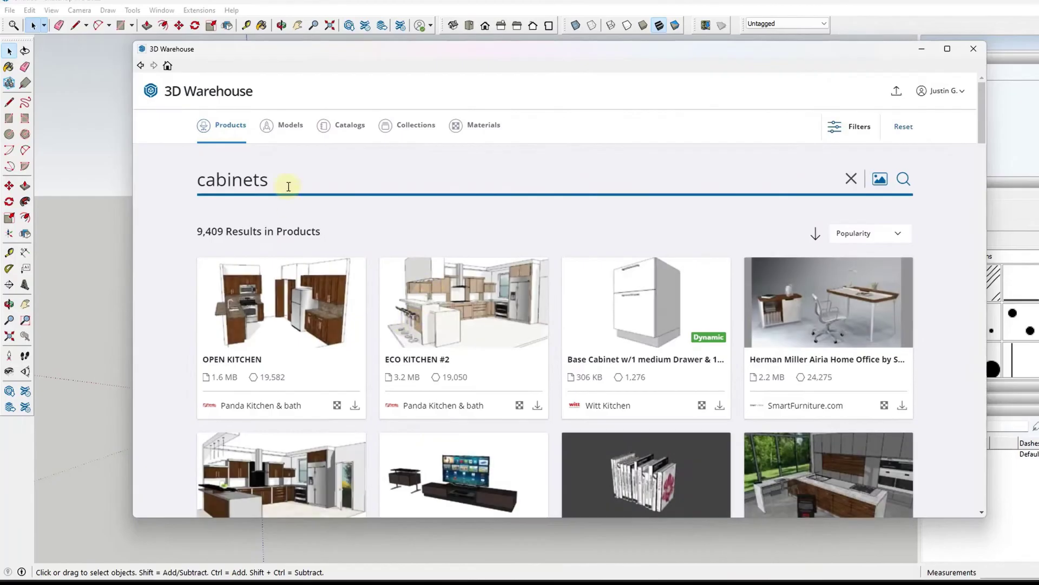
Switch the cabinets search results to Models, then to Catalogs.
scroll(420, 349, "down", 2)
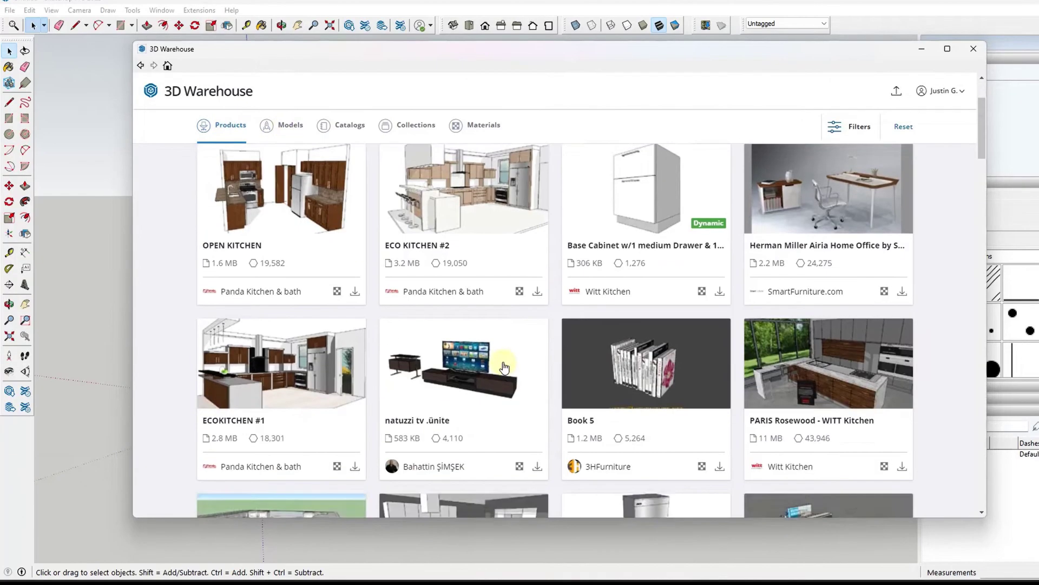
scroll(483, 355, "up", 2)
left_click(281, 125)
scroll(551, 491, "down", 2)
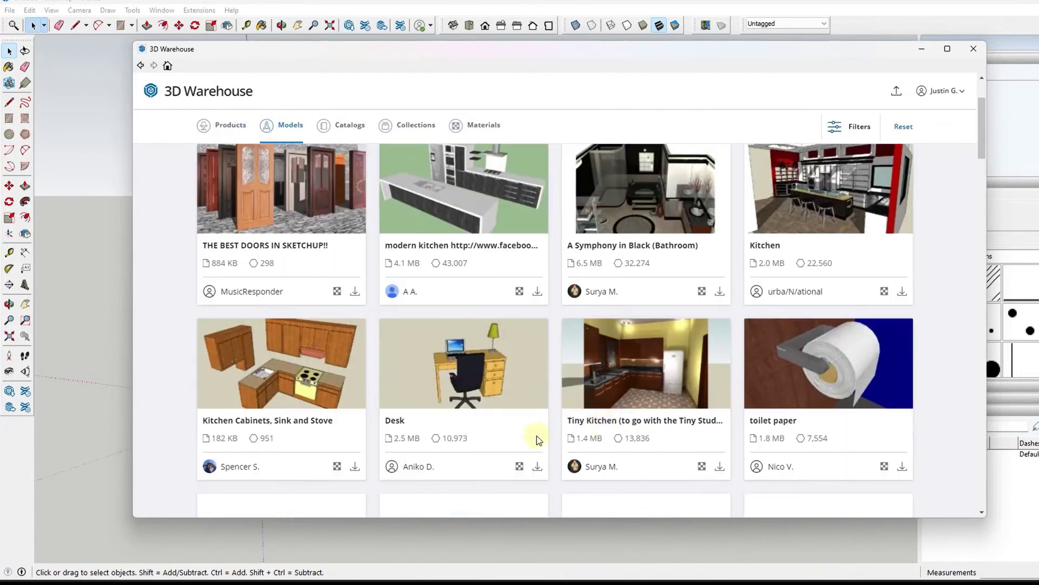
left_click(342, 126)
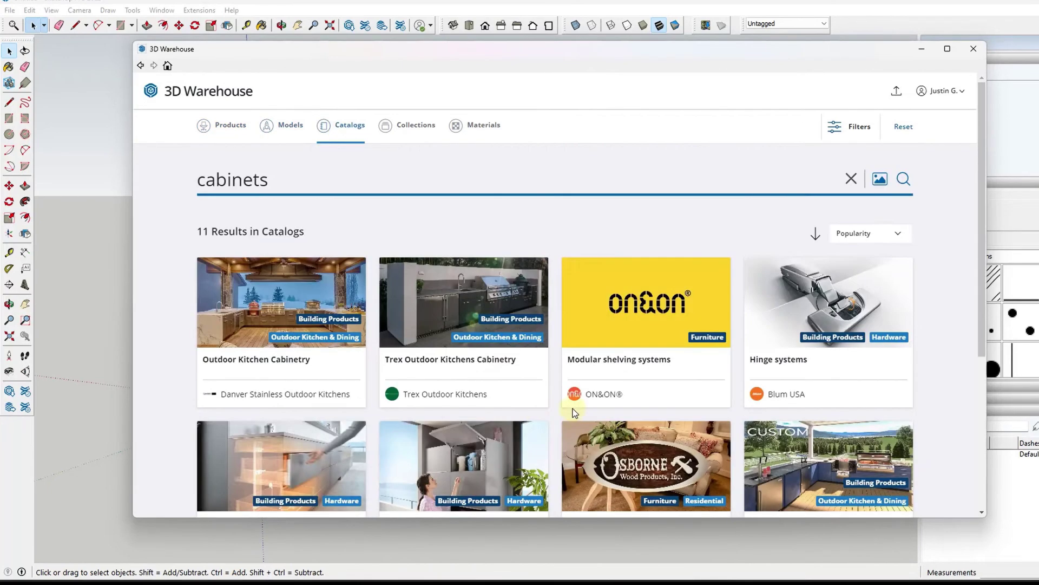
Open the Osborne Wood Products catalog and return to the cabinets catalog results.
scroll(502, 388, "down", 4)
scroll(509, 395, "up", 2)
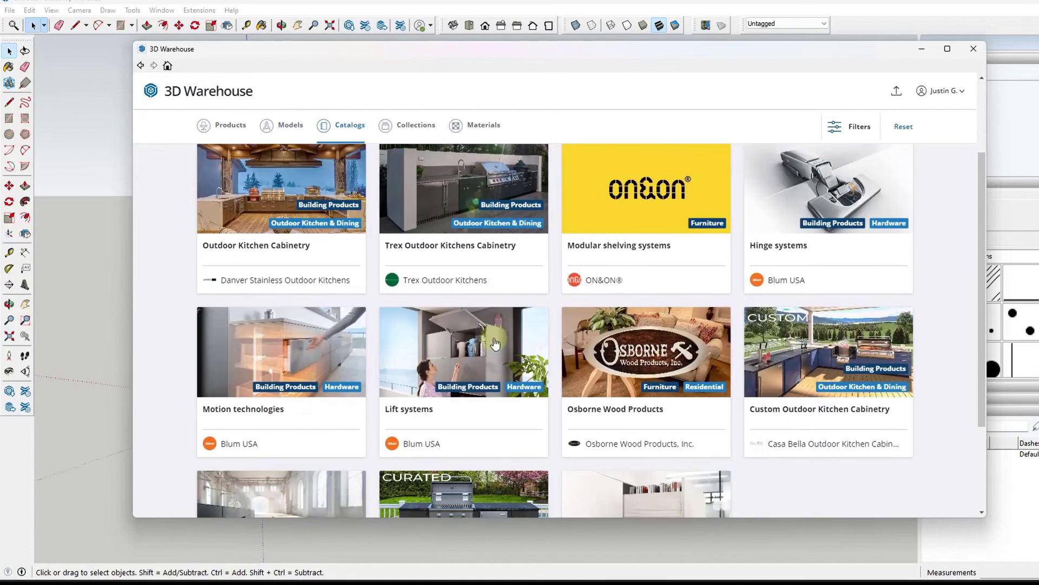
left_click(648, 353)
scroll(666, 352, "down", 10)
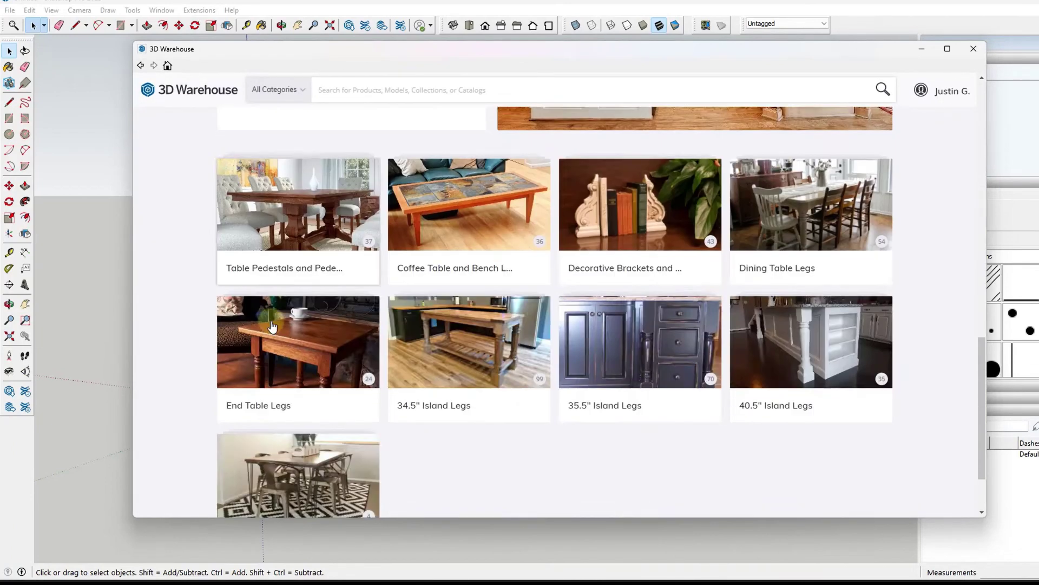
left_click(141, 65)
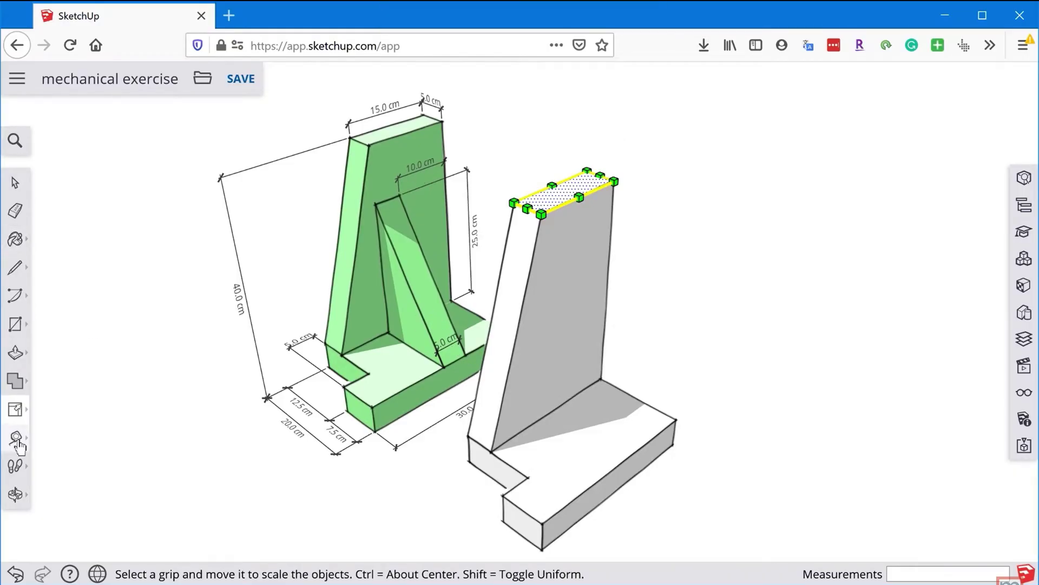
Pull the rectangle out 15 cm and lower its top edge 25 cm into a sloped rib.
left_click(16, 438)
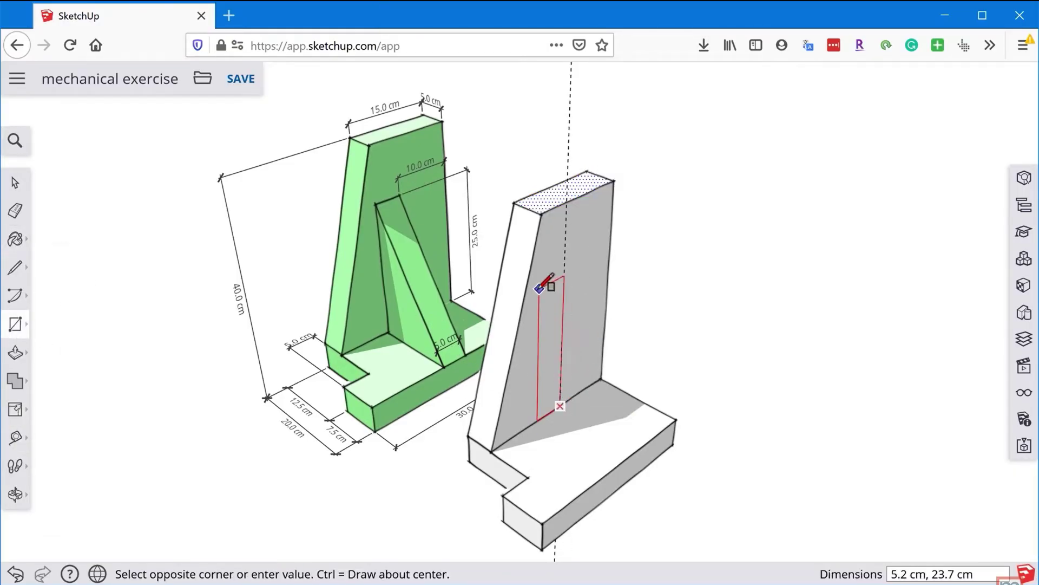
left_click(539, 290)
type("5")
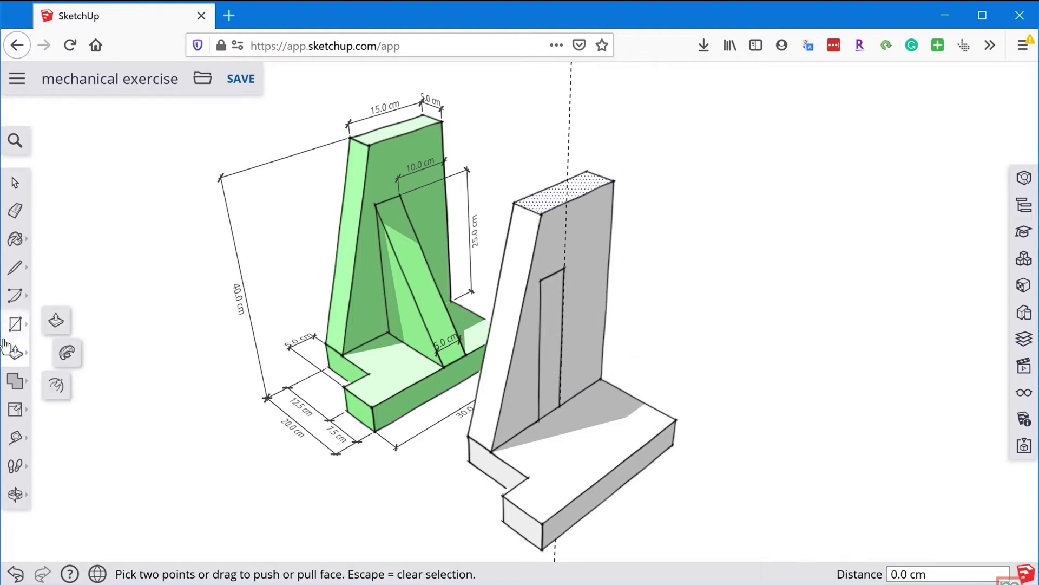
left_click_drag(558, 278, 598, 490)
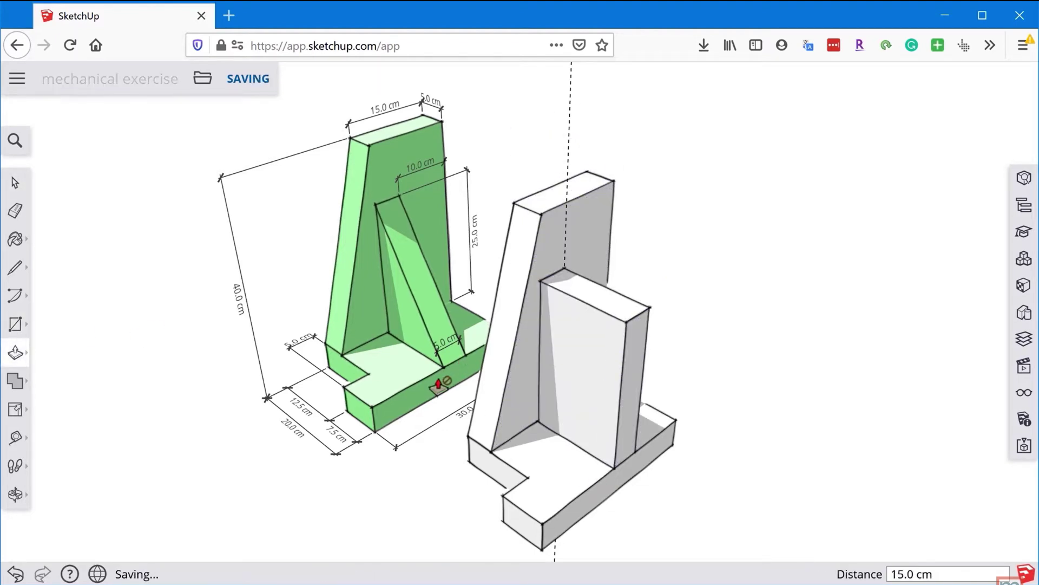
left_click(16, 442)
left_click_drag(626, 323, 614, 467)
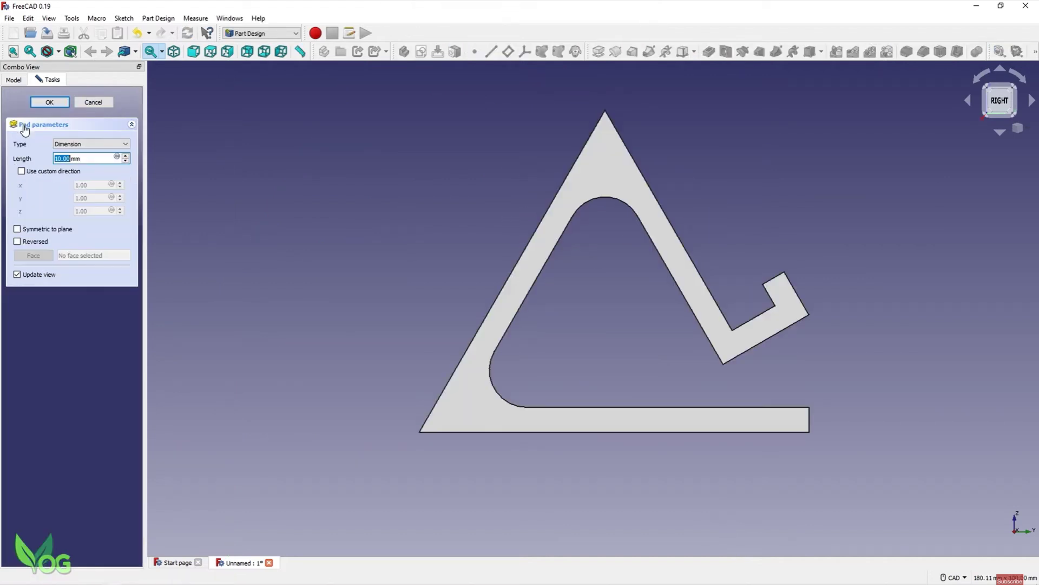
Check the padded triangle's thickness and pocket the oval sketch through its sloped face.
right_click_drag(897, 217, 834, 247, "shift")
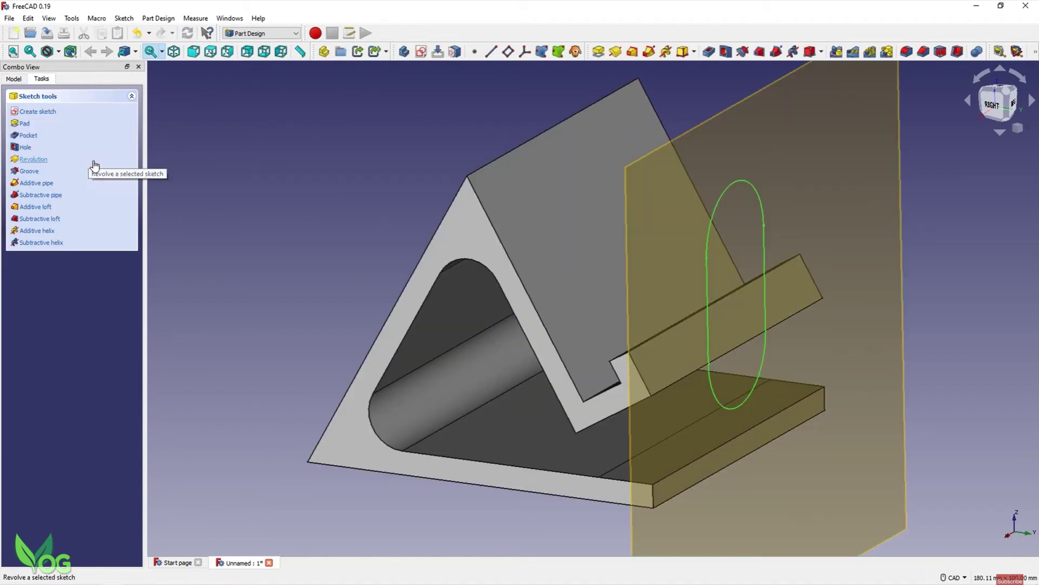
left_click(33, 136)
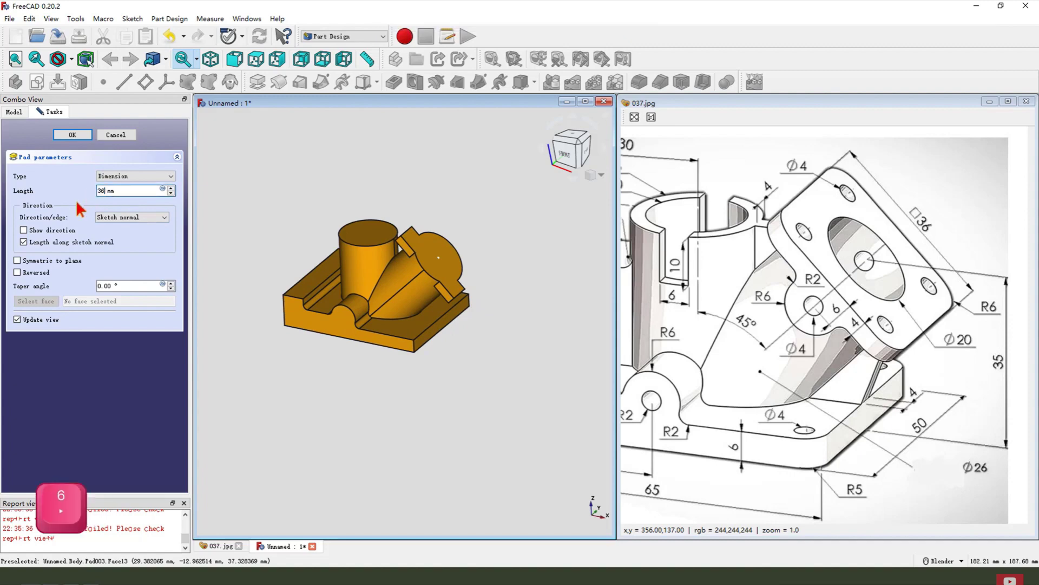
Confirm the pad, switch to Wireframe display, and round the hidden edges 2 mm.
key("Return")
middle_click_drag(481, 348, 420, 218)
scroll(420, 218, "up", 5)
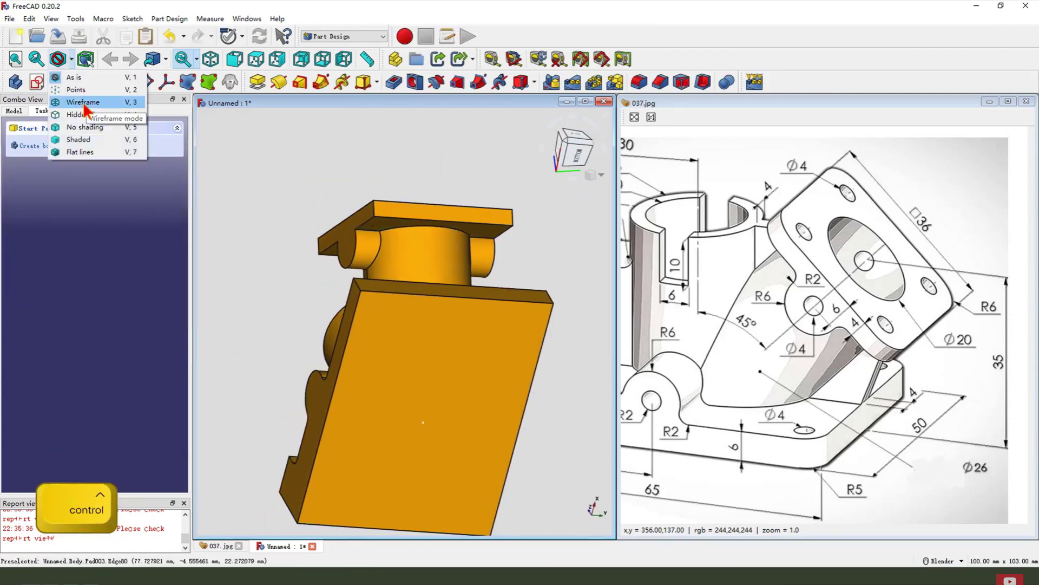
left_click(84, 104)
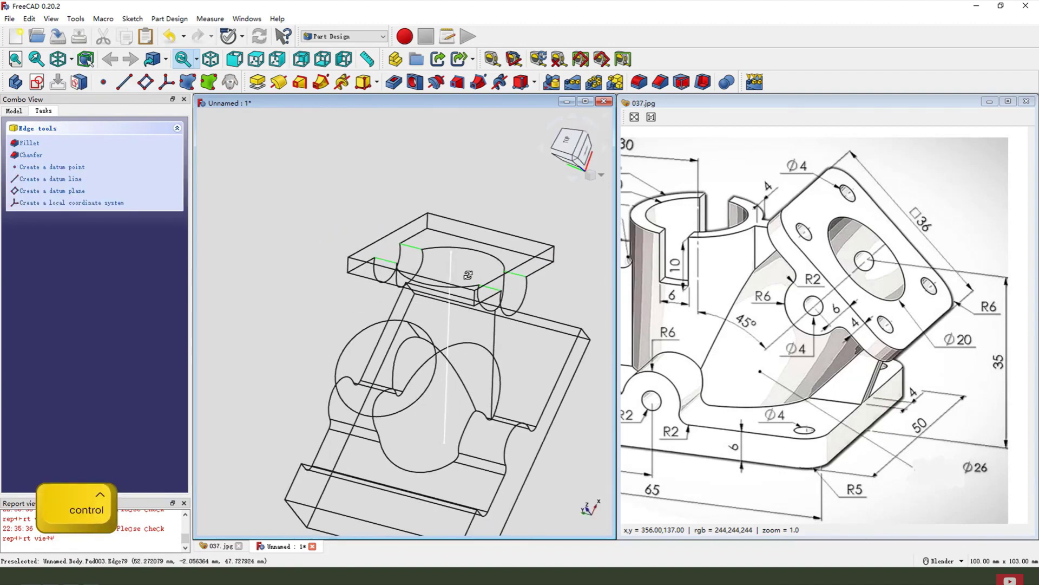
middle_click_drag(469, 275, 578, 260)
key("Return")
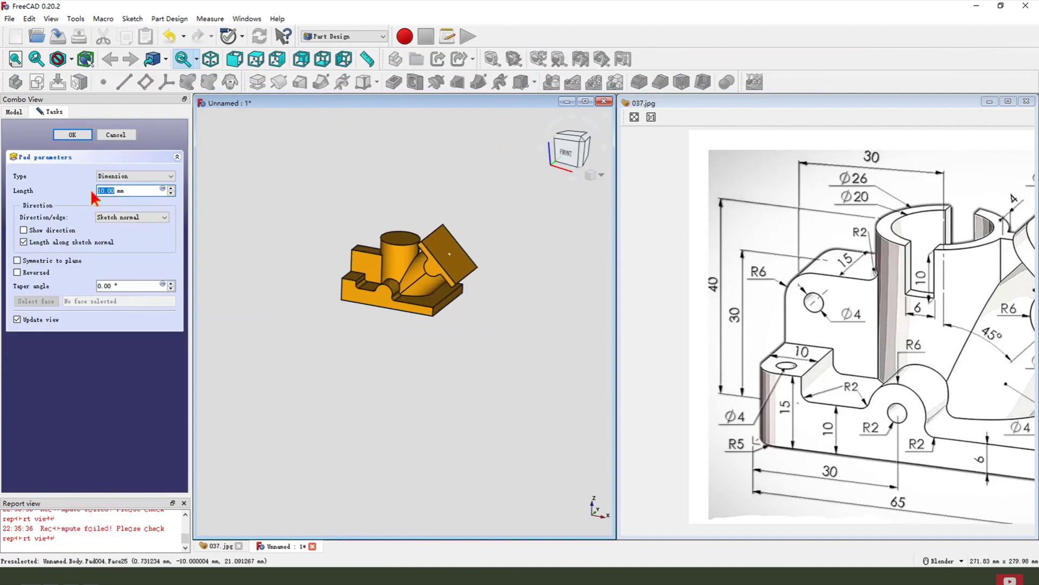
Accept the new pad, fillet its edge, and apply the pocket cut up to the face.
middle_click_drag(309, 277, 406, 289)
key("Return")
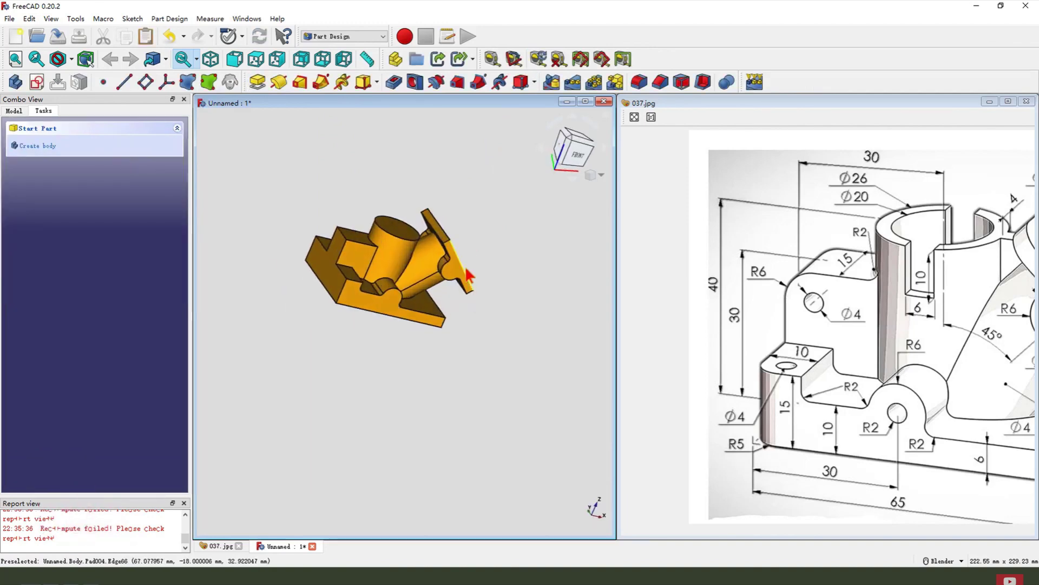
left_click(362, 240)
key("Return")
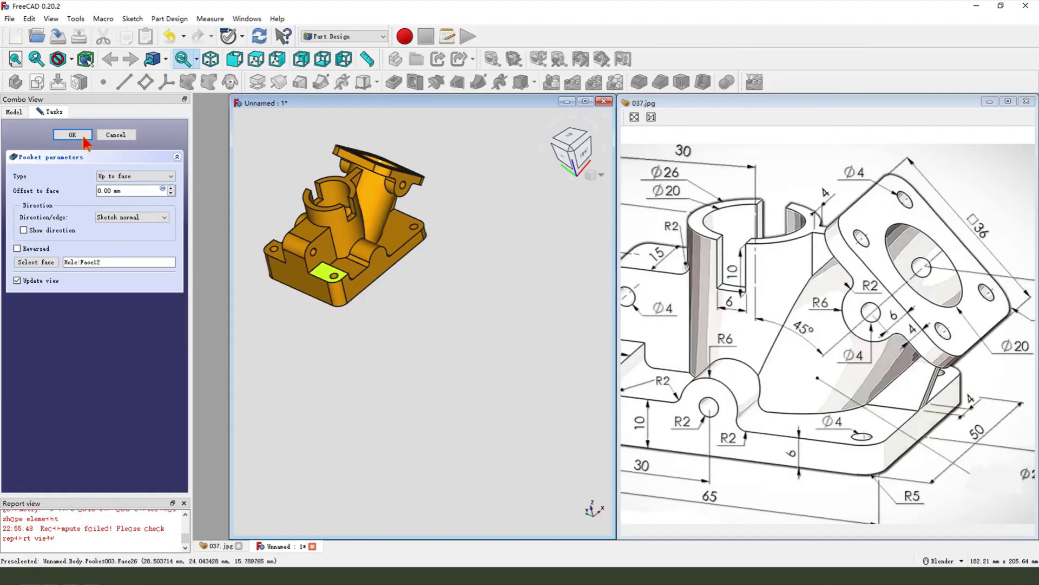
left_click(72, 135)
Hide Sketch003, inspect the finished part, and pull a wavy tail out of the bunny.
scroll(65, 204, "up", 4)
left_click(63, 248)
key("space")
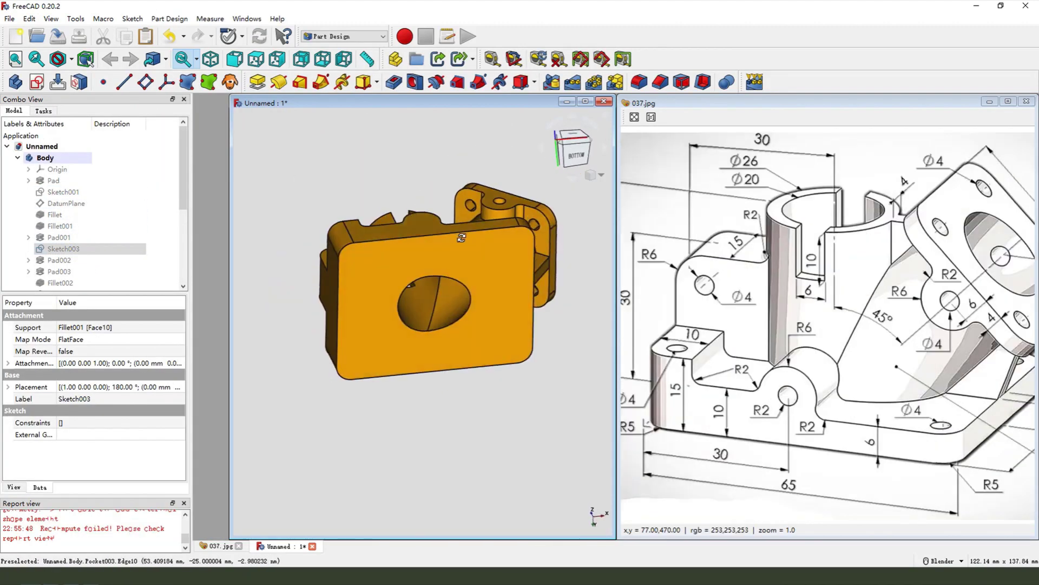
mouse_move(450, 346)
middle_mouse_down()
mouse_move(414, 347)
mouse_move(433, 350)
middle_mouse_up()
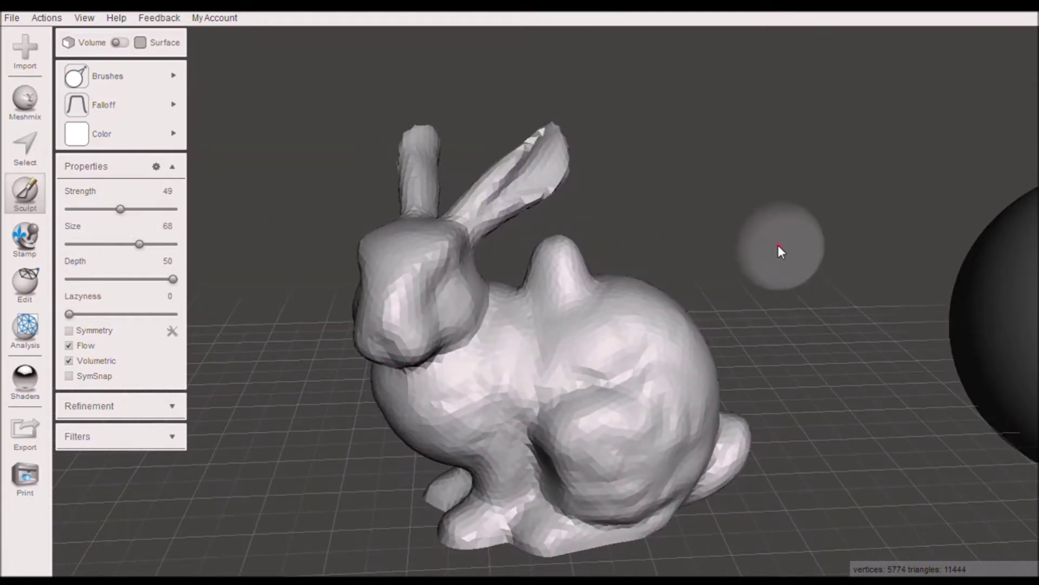
left_click_drag(595, 265, 600, 97)
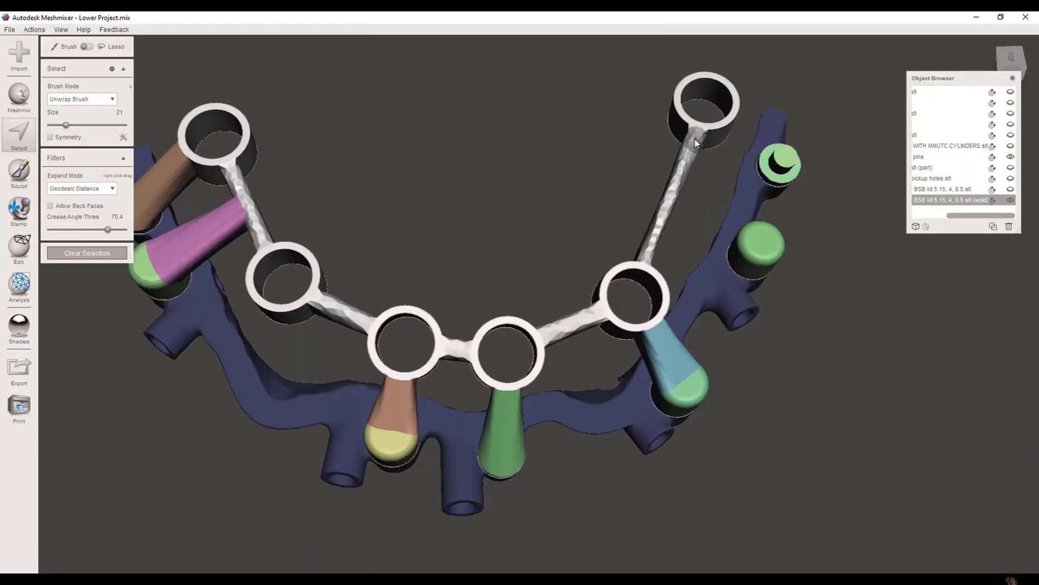
Orbit around the dental arch and brush-select a patch on the grey bar and the green cylinder's top.
right_click_drag(697, 143, 649, 179)
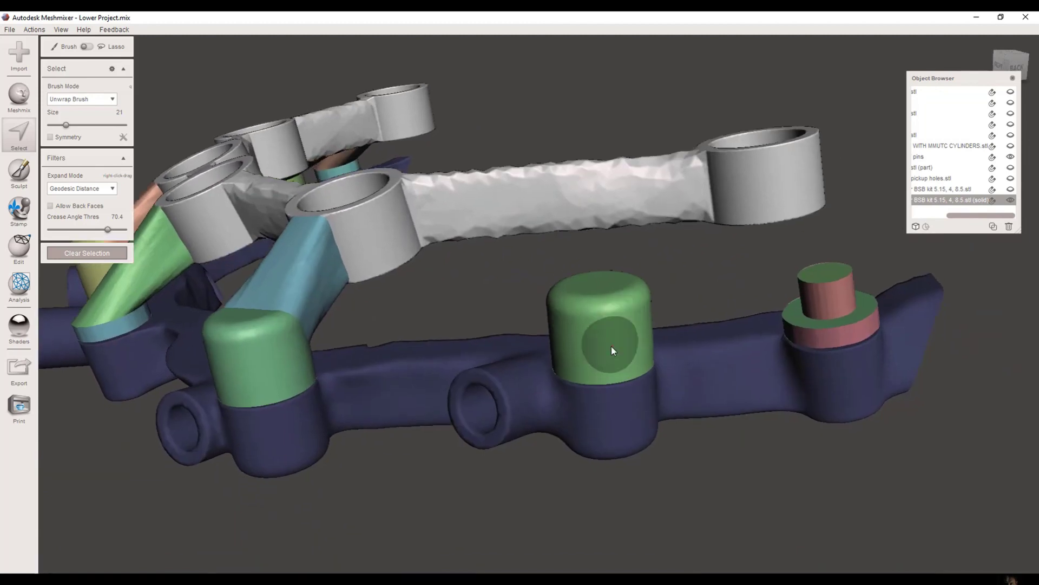
right_click_drag(613, 351, 546, 421)
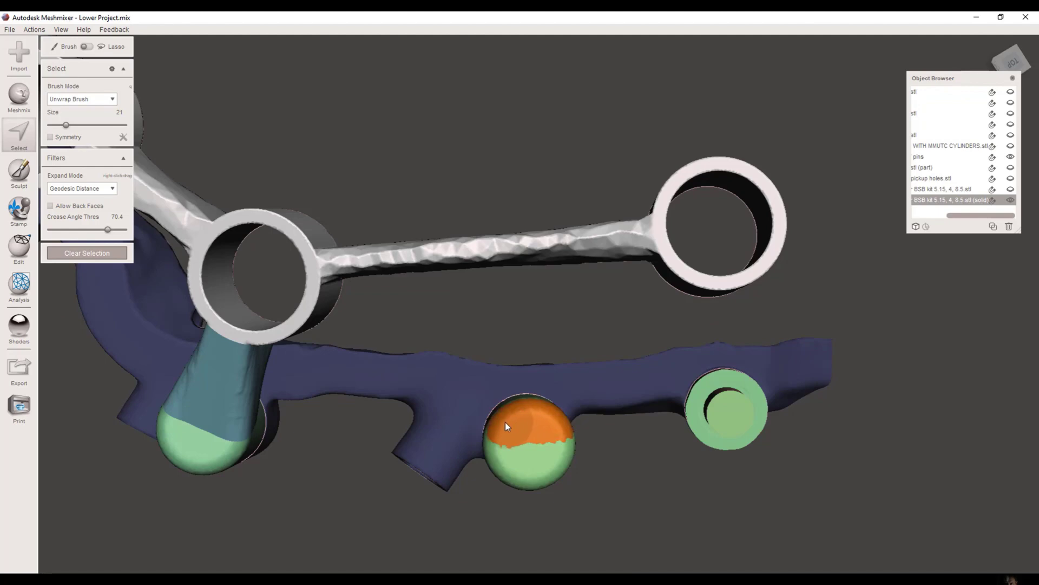
right_click_drag(508, 427, 639, 341)
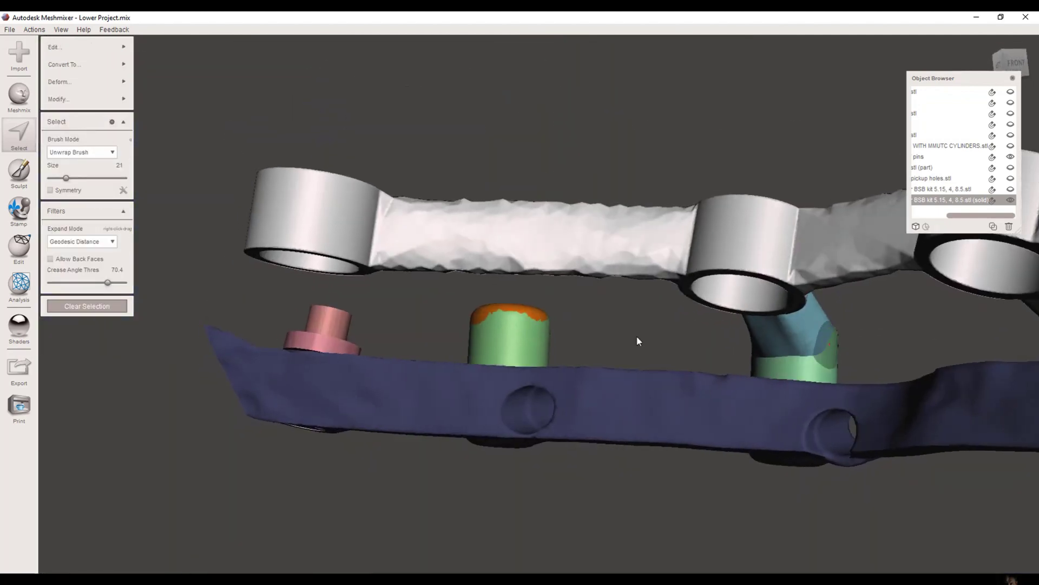
scroll(598, 329, "up", 8)
scroll(596, 326, "down", 6)
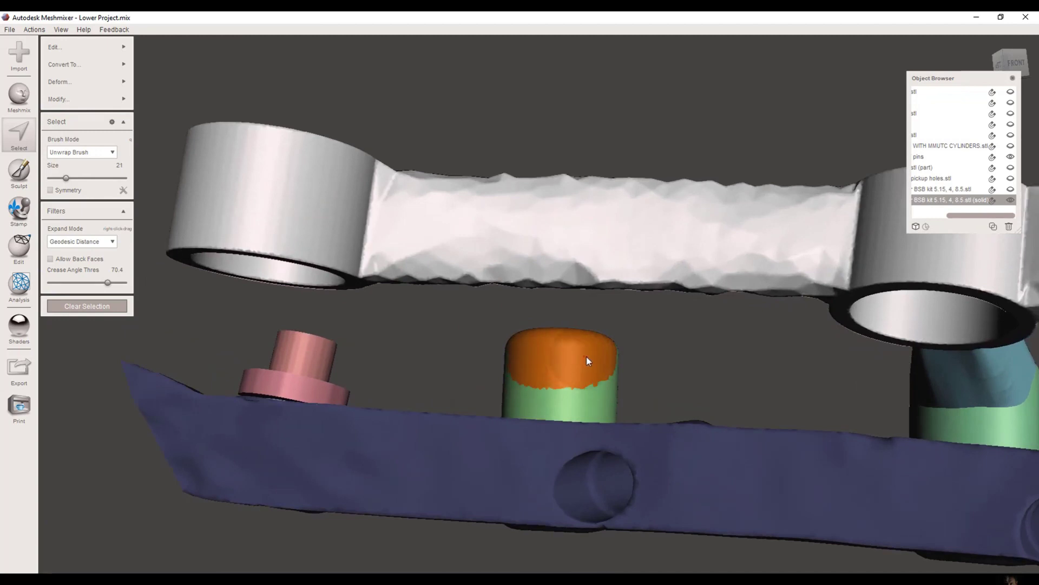
right_click_drag(711, 301, 580, 231)
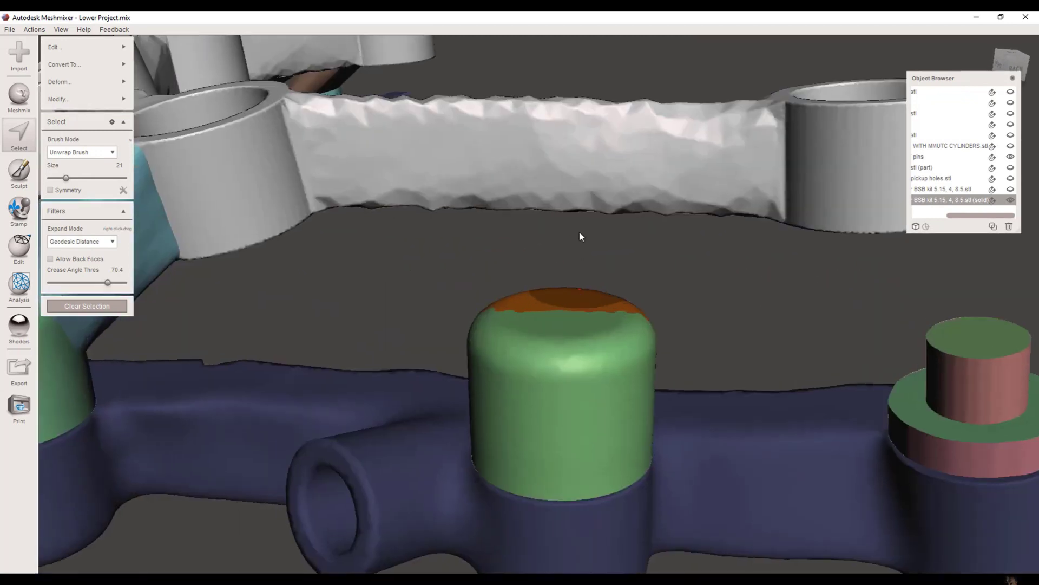
scroll(585, 222, "up", 3)
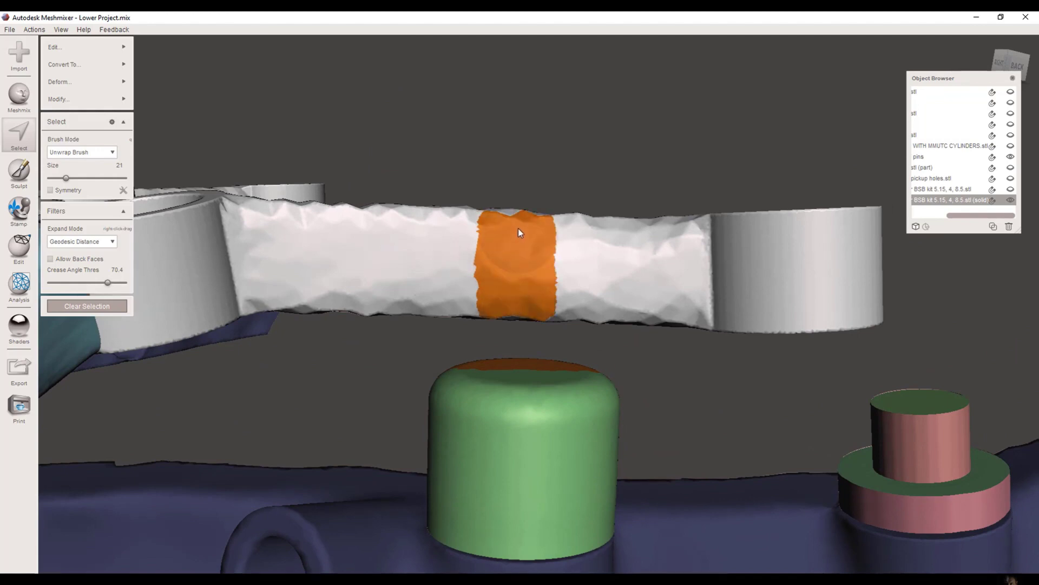
right_click_drag(518, 232, 487, 281)
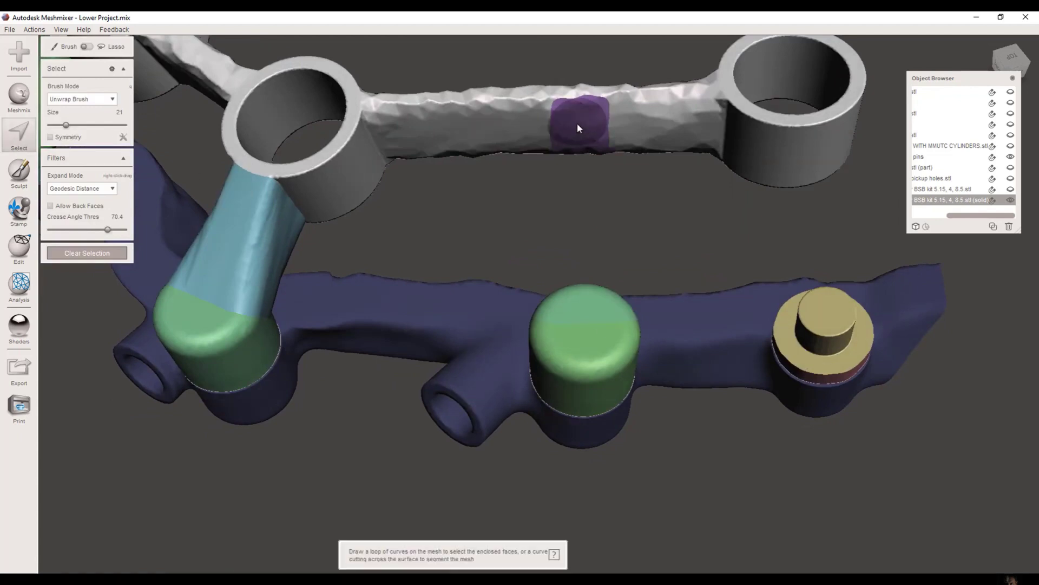
left_click(577, 128)
left_click(589, 298)
right_click_drag(609, 257, 624, 86)
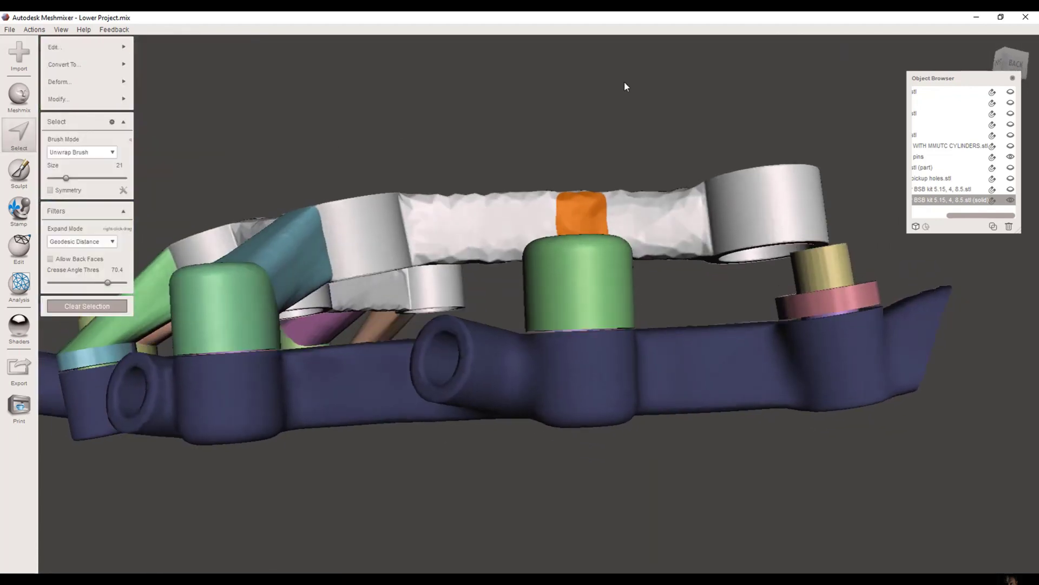
left_click(94, 47)
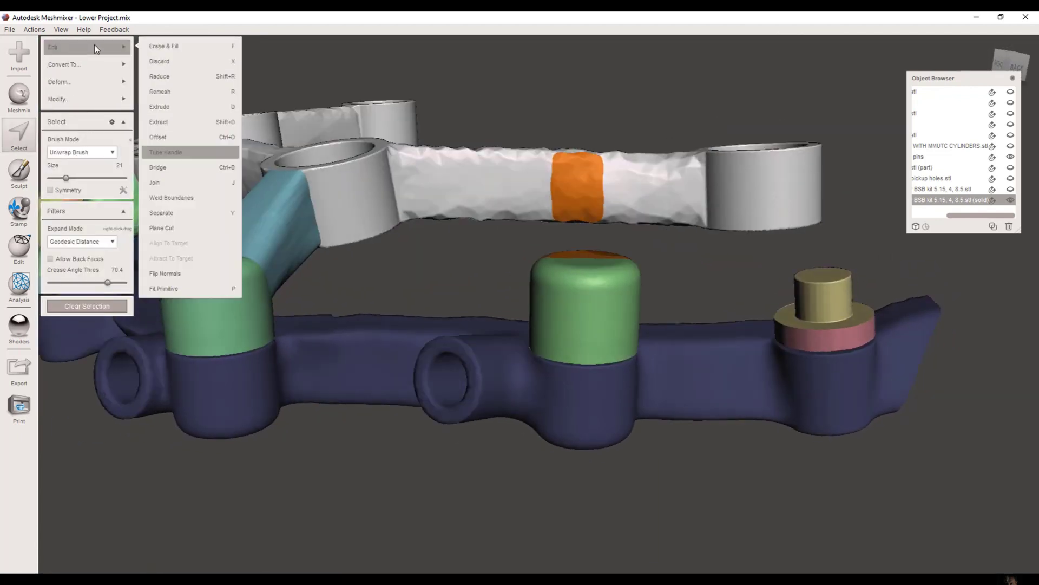
Create and accept a tube handle joining the bar patch to the cylinder top.
left_click(182, 152)
right_click_drag(422, 244, 610, 413)
scroll(615, 366, "up", 5)
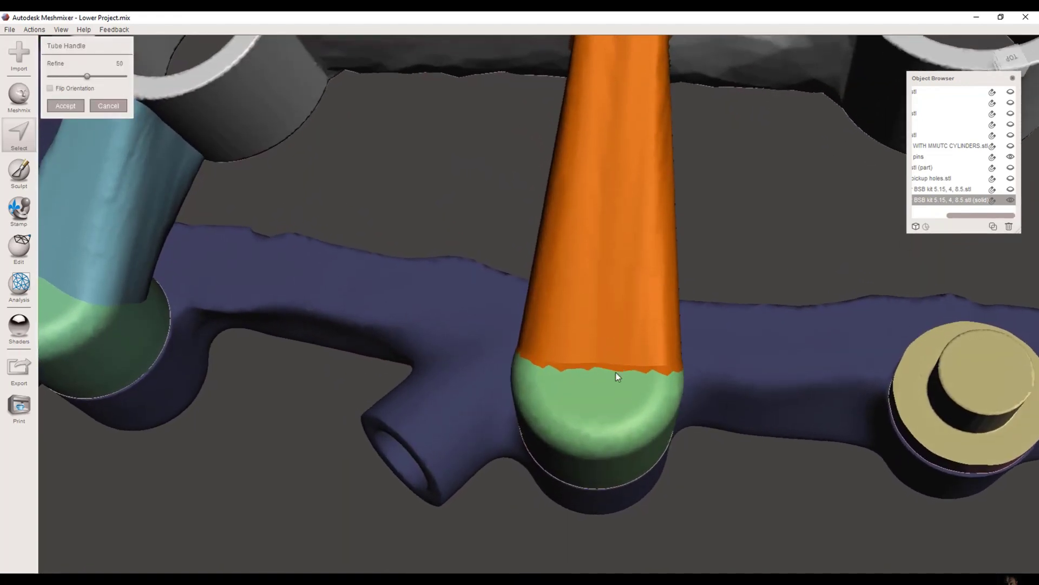
right_click_drag(616, 374, 590, 433)
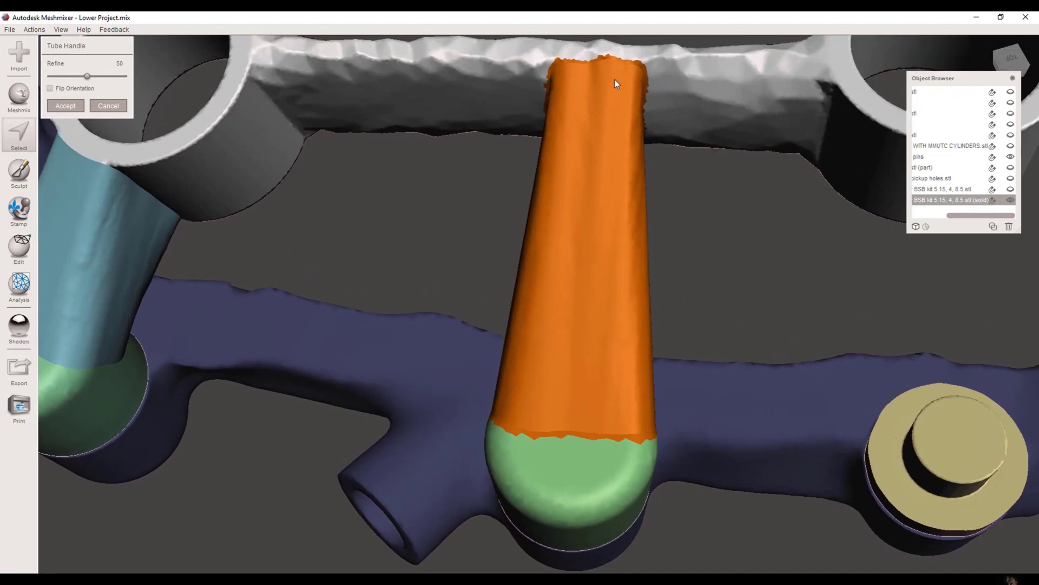
left_click(65, 106)
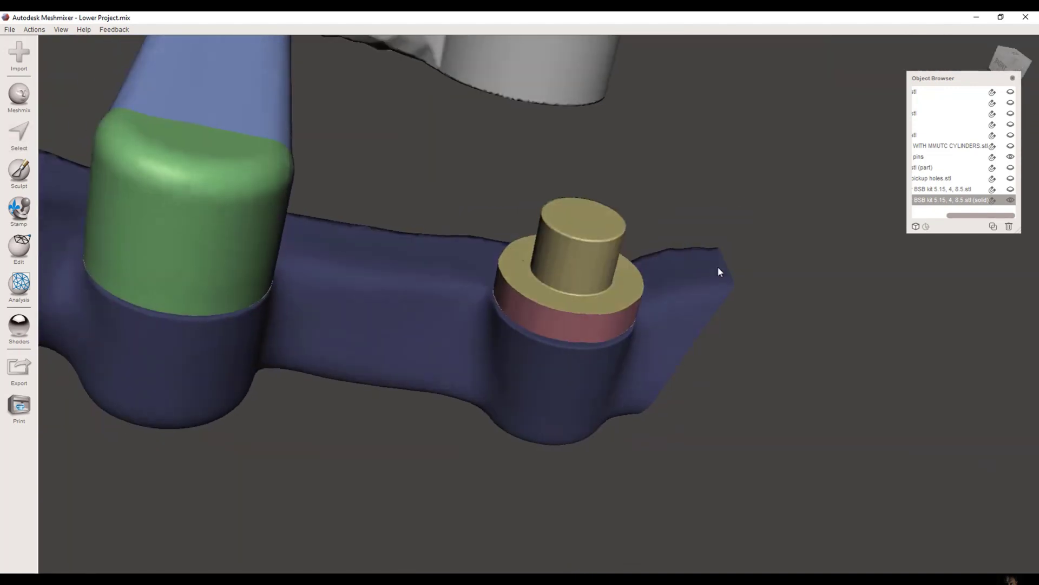
right_click_drag(718, 267, 135, 187)
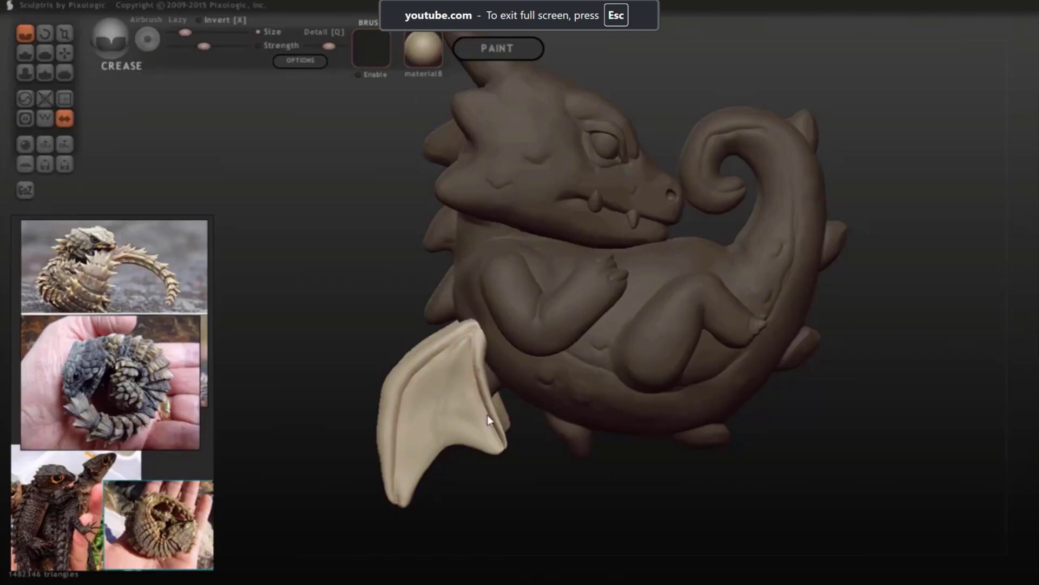
Orbit the dragon sculpt to inspect the snout horns from the front and both sides.
mouse_move(487, 415)
right_mouse_down()
mouse_move(437, 386)
mouse_move(492, 359)
right_mouse_up()
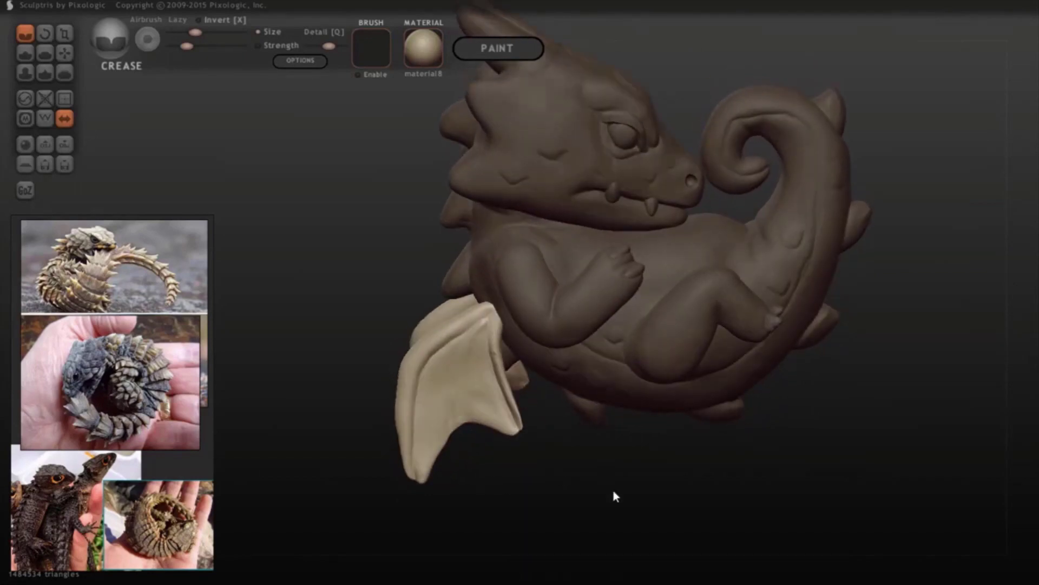
mouse_move(615, 494)
left_mouse_down()
mouse_move(925, 476)
mouse_move(185, 148)
mouse_move(22, 136)
left_mouse_up()
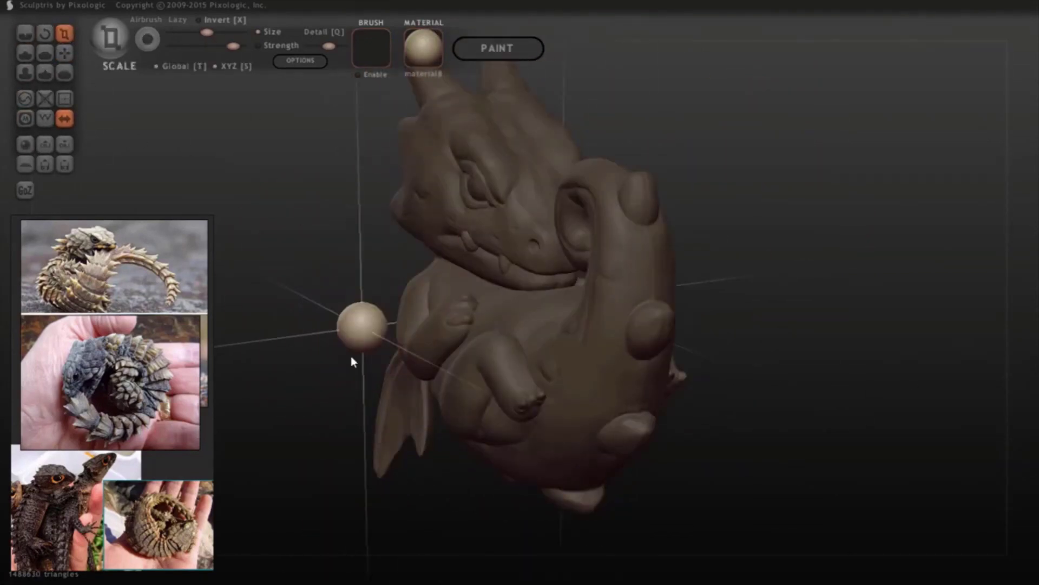
left_click_drag(351, 356, 176, 100, "shift")
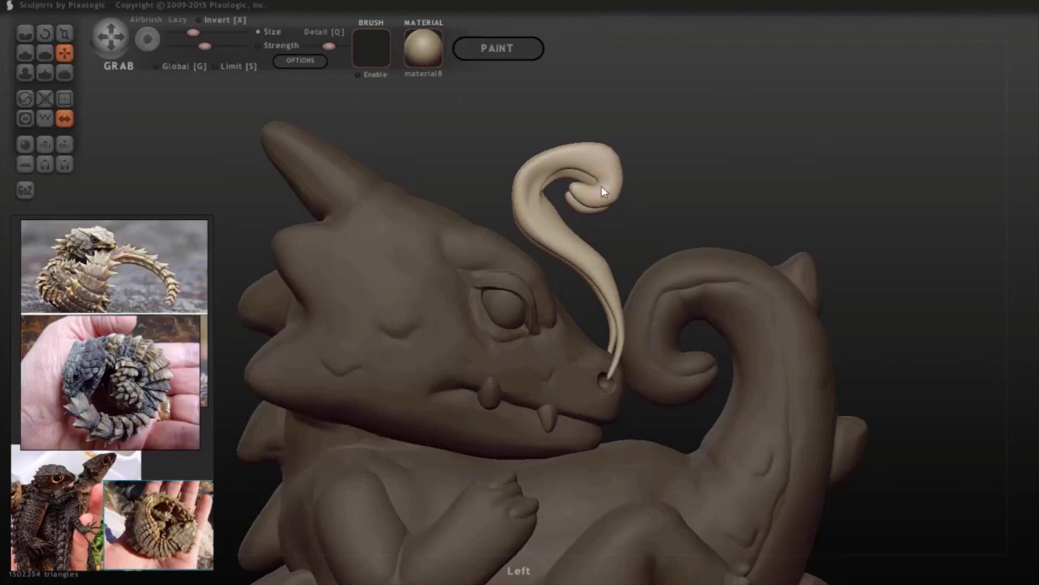
mouse_move(558, 154)
right_mouse_down()
mouse_move(610, 196)
mouse_move(519, 264)
mouse_move(616, 293)
mouse_move(616, 122)
right_mouse_up()
right_click_drag(502, 238, 752, 244)
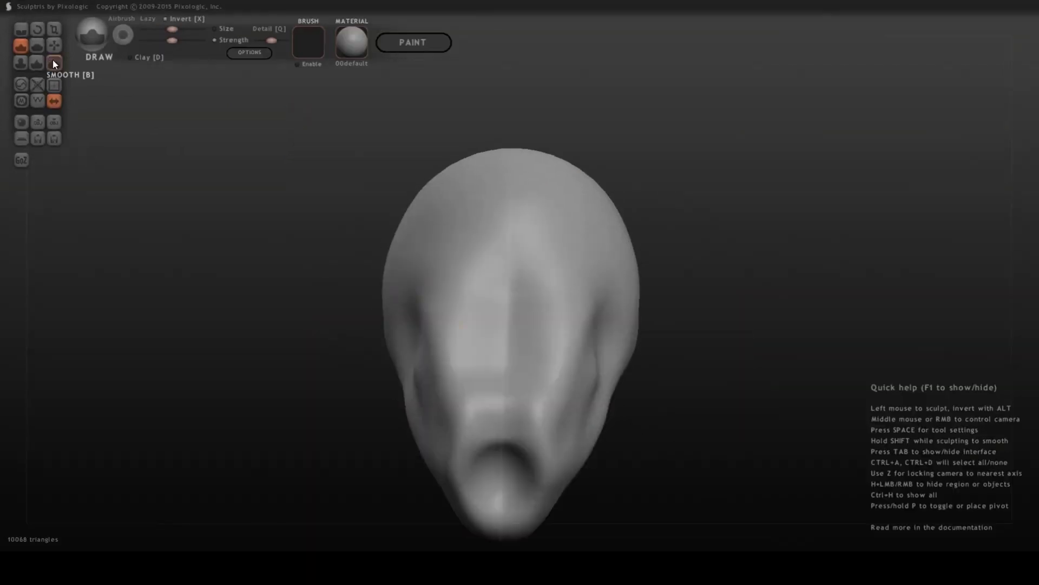
Smooth and reshape the mouth area of the skull sculpt with the Smooth brush.
left_click(54, 63)
left_click_drag(529, 401, 471, 470)
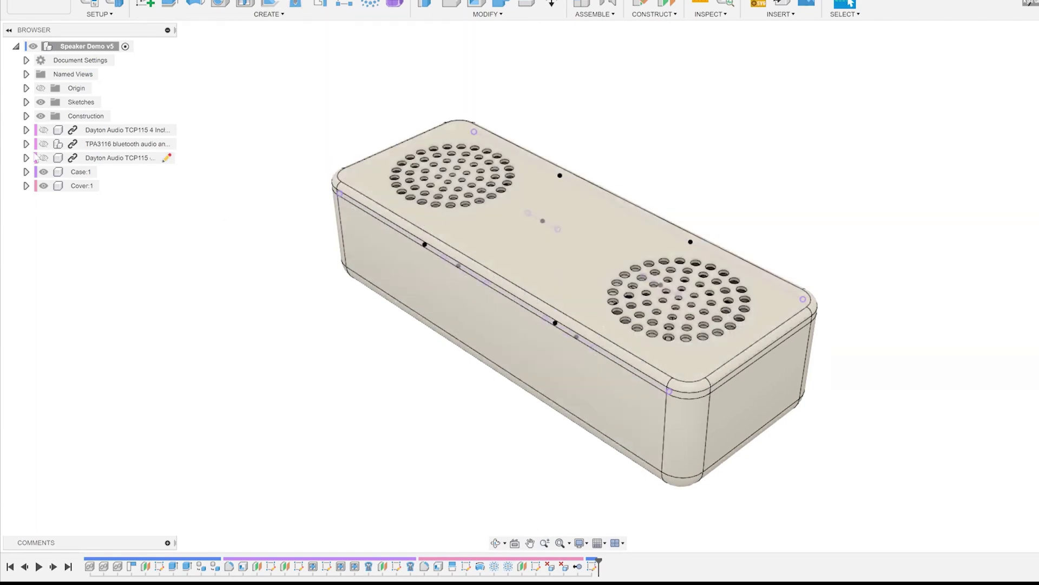
Hide the speaker's Cover:1 body.
left_click(44, 186)
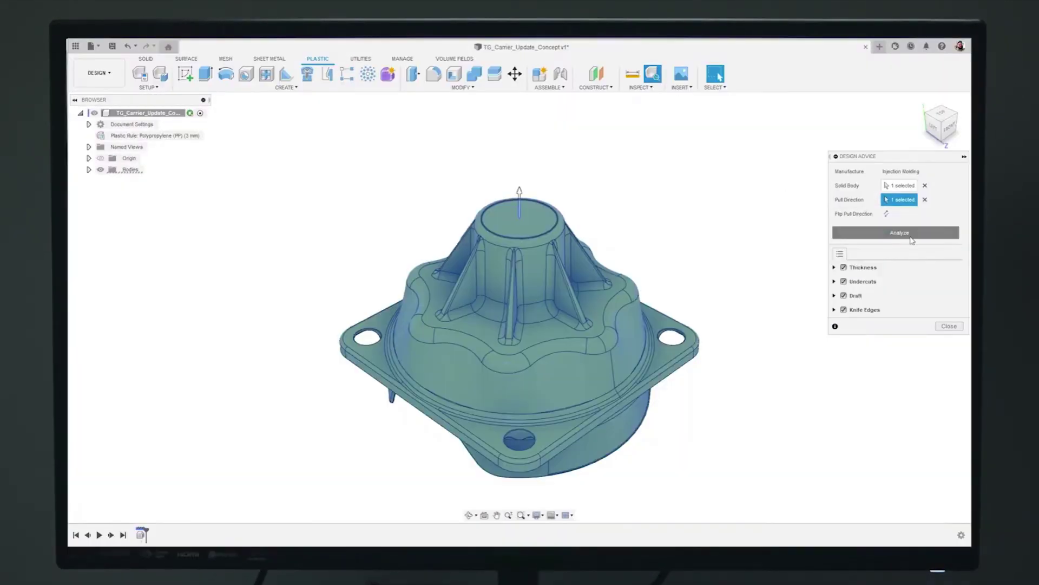
Run the injection-molding analysis and display the wall thickness results.
left_click(911, 236)
left_click(855, 254)
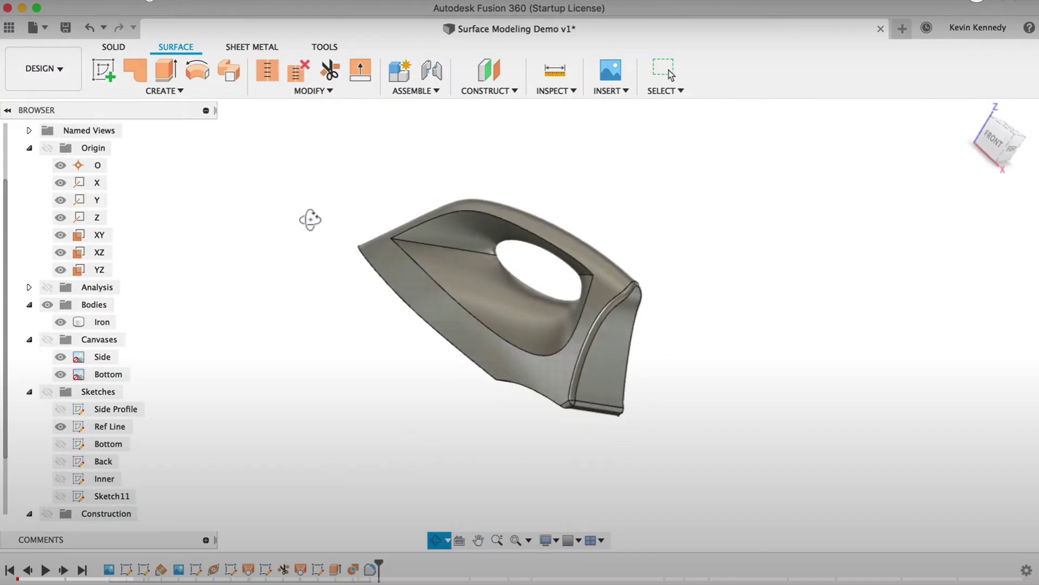
Extrude the iron's surface on two sides, extending the second side to 120 mm.
left_click_drag(310, 219, 378, 204)
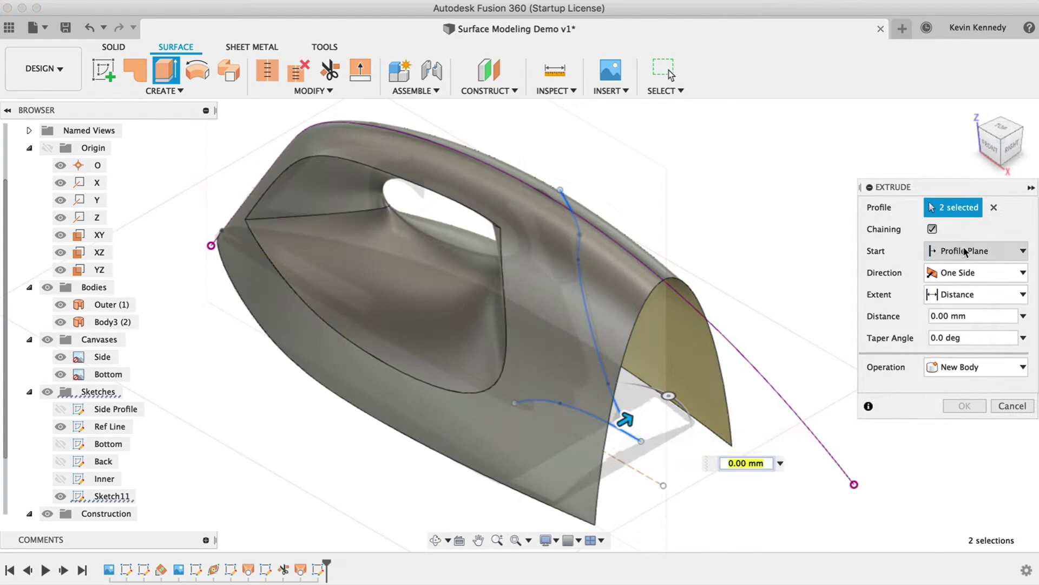
left_click(962, 307)
left_click_drag(622, 421, 429, 548)
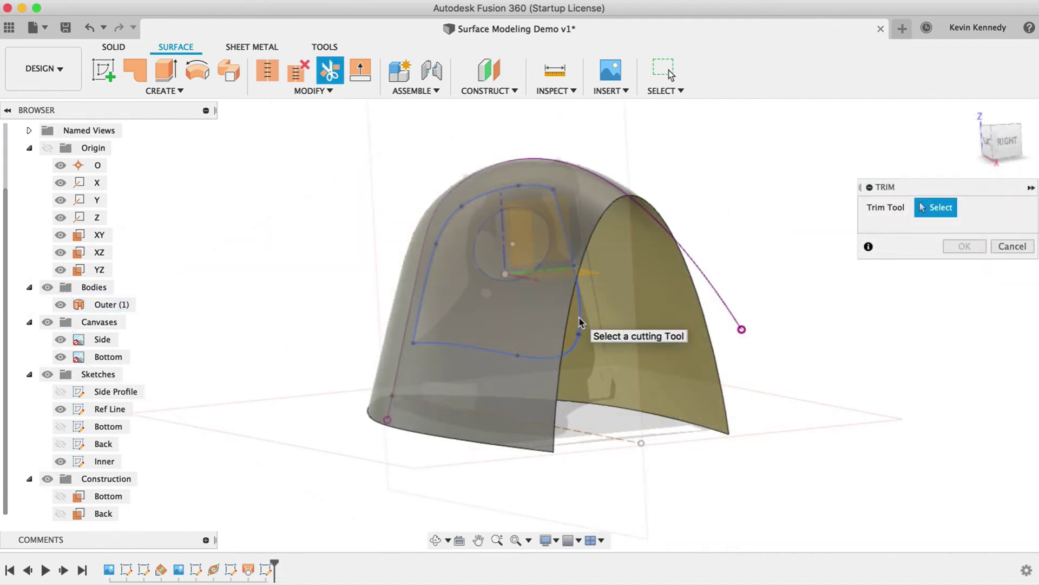
Trim using the cutting surface, then stretch the ellipse's left end outward in isometric view.
left_click(579, 322)
left_click(994, 134)
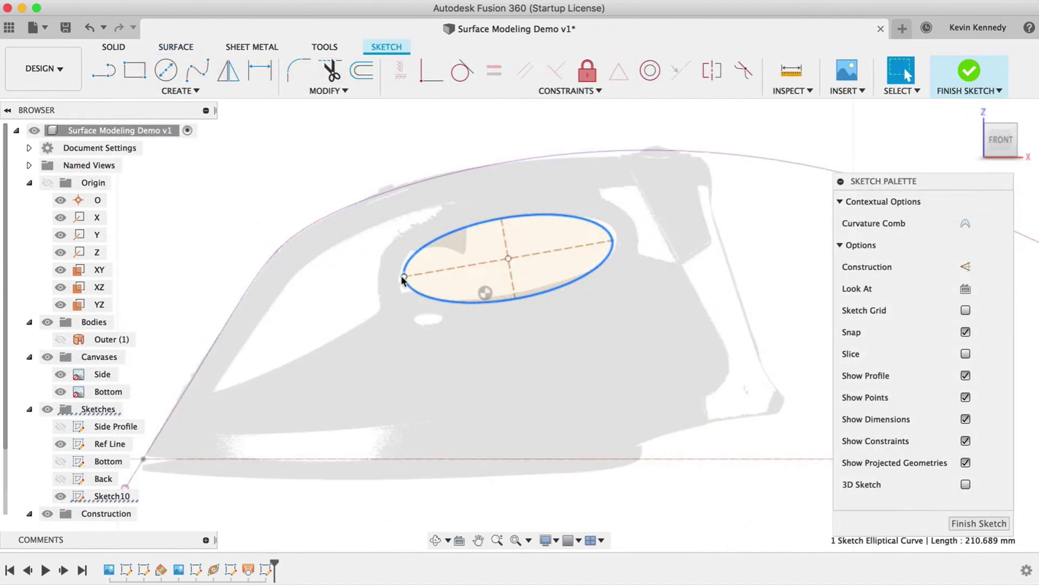
left_click_drag(403, 279, 396, 281)
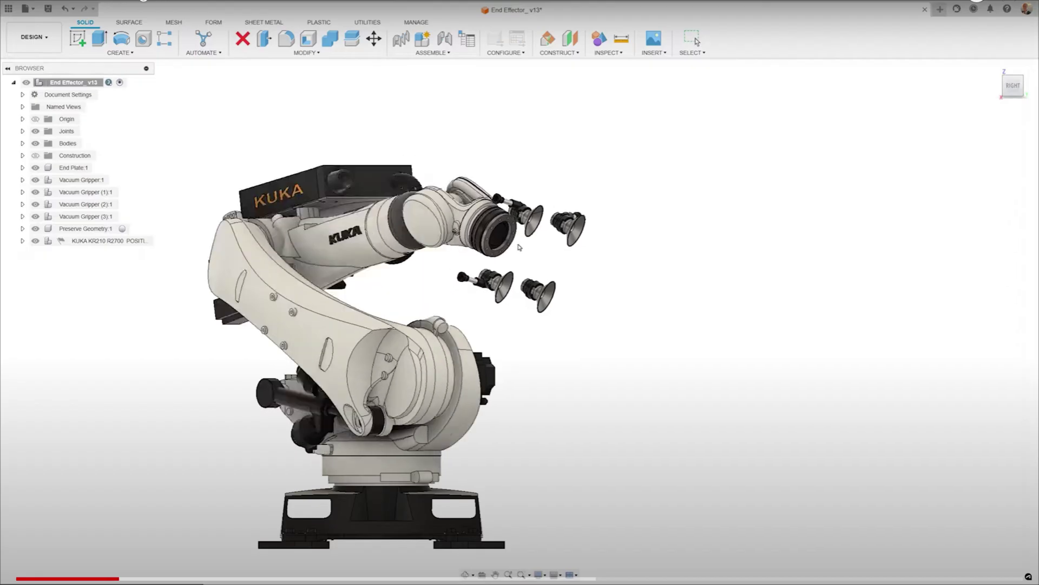
Bring up the Unrestricted End Effector v1 lattice design for manufacturing and ungroup the vent adapter shapes.
scroll(637, 159, "up", 5)
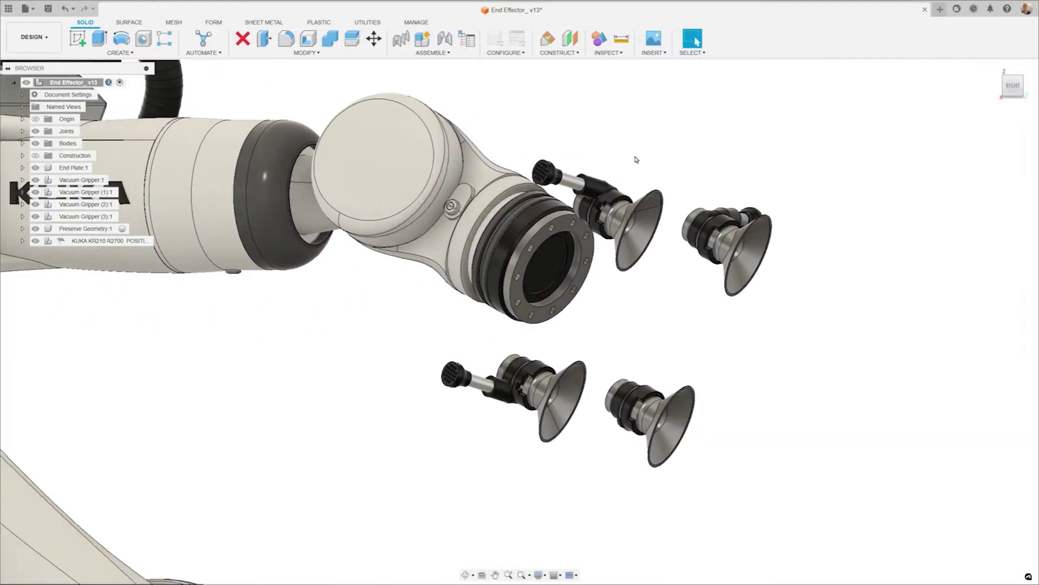
left_click(40, 80)
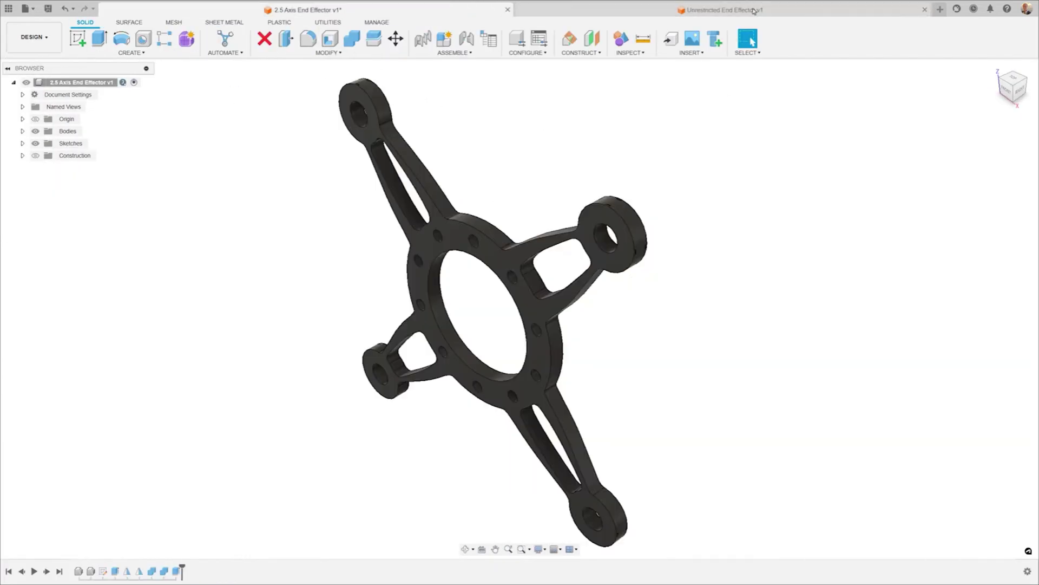
left_click(755, 11)
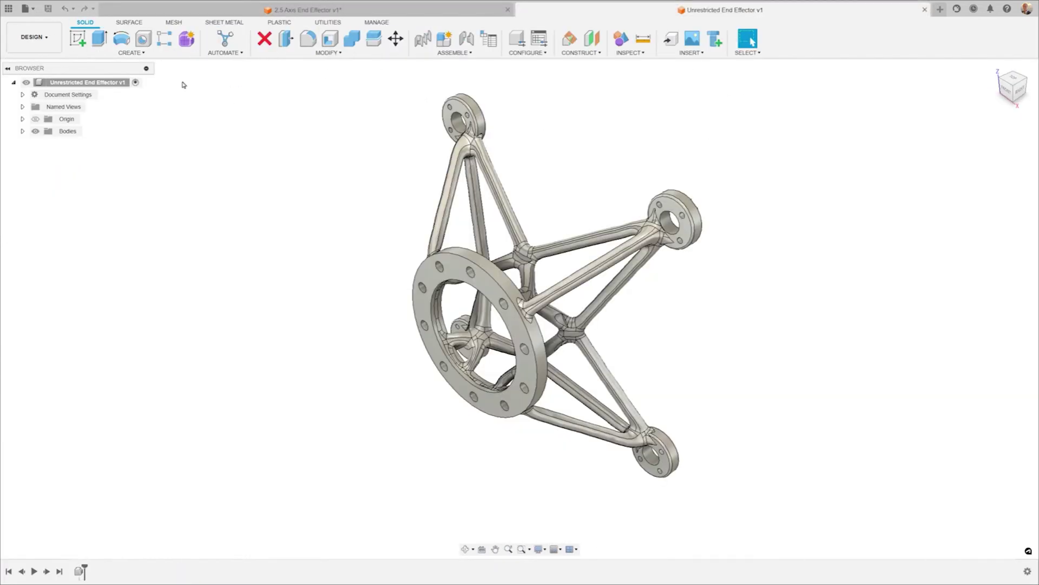
left_click(25, 152)
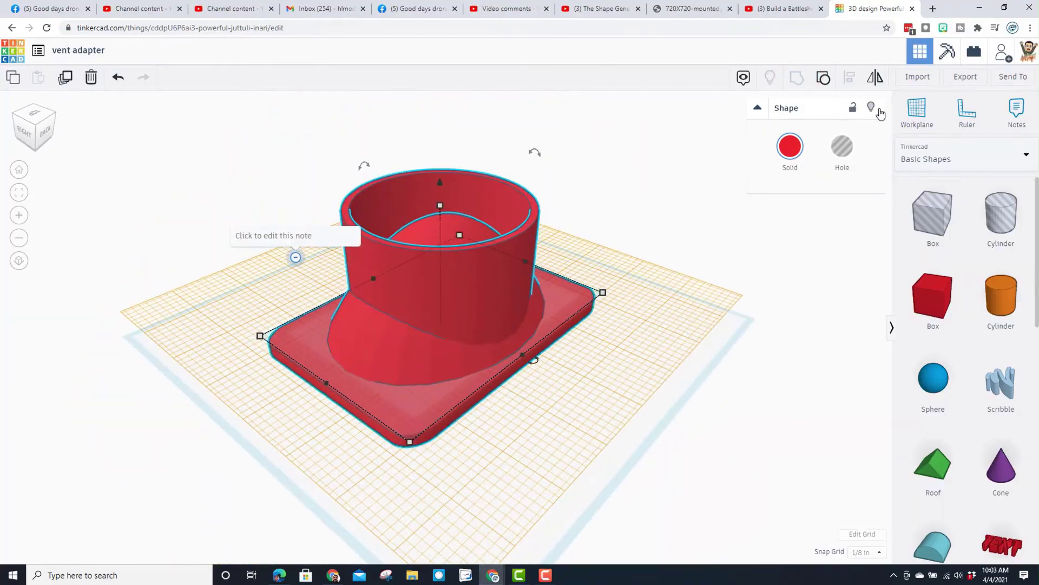
left_click(824, 77)
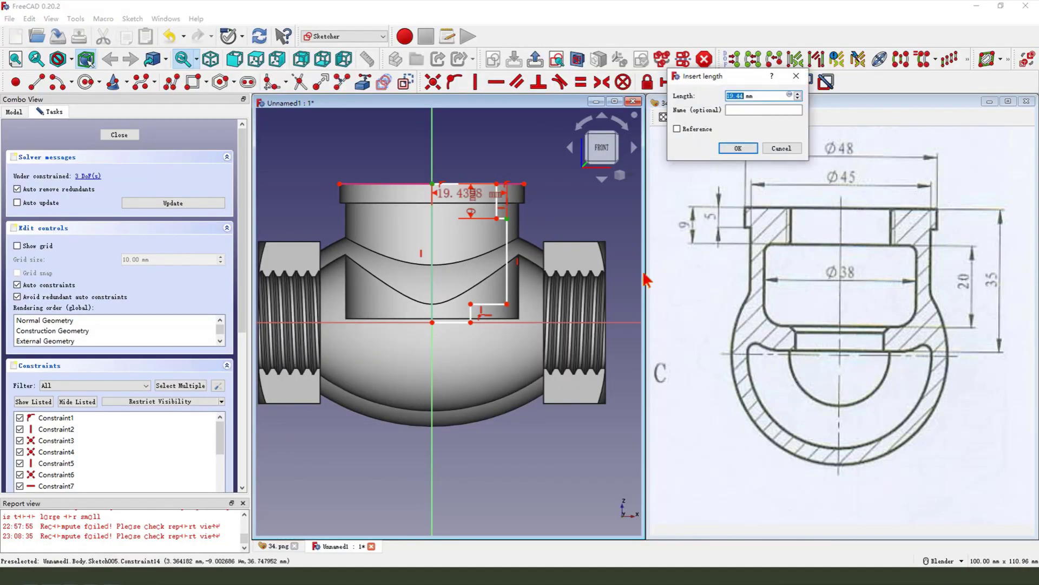
Constrain the sketch's horizontal length to 19 mm and pan the reference drawing to section B-B.
type("19")
key("Return")
left_click(785, 145)
left_click_drag(655, 372, 983, 372)
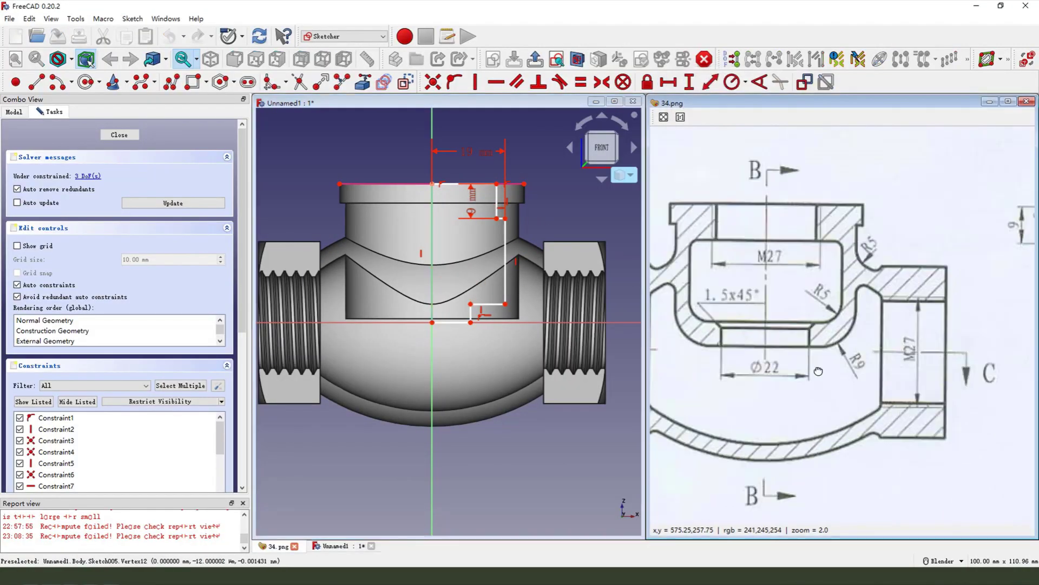
key("shift+v")
key("Return")
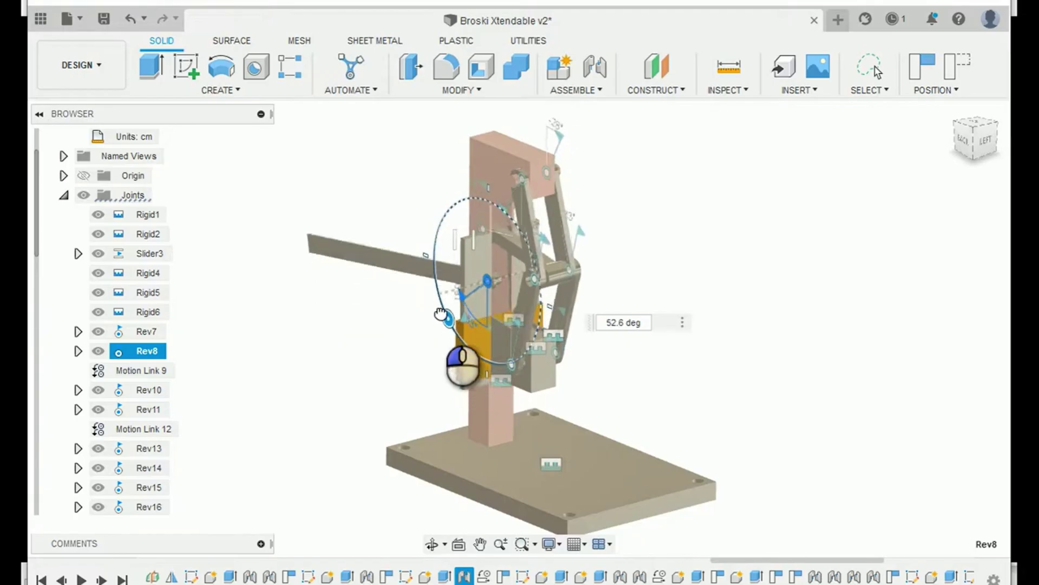
Swing the Rev8 revolute joint to 87.6 degrees.
left_click_drag(459, 346, 447, 248)
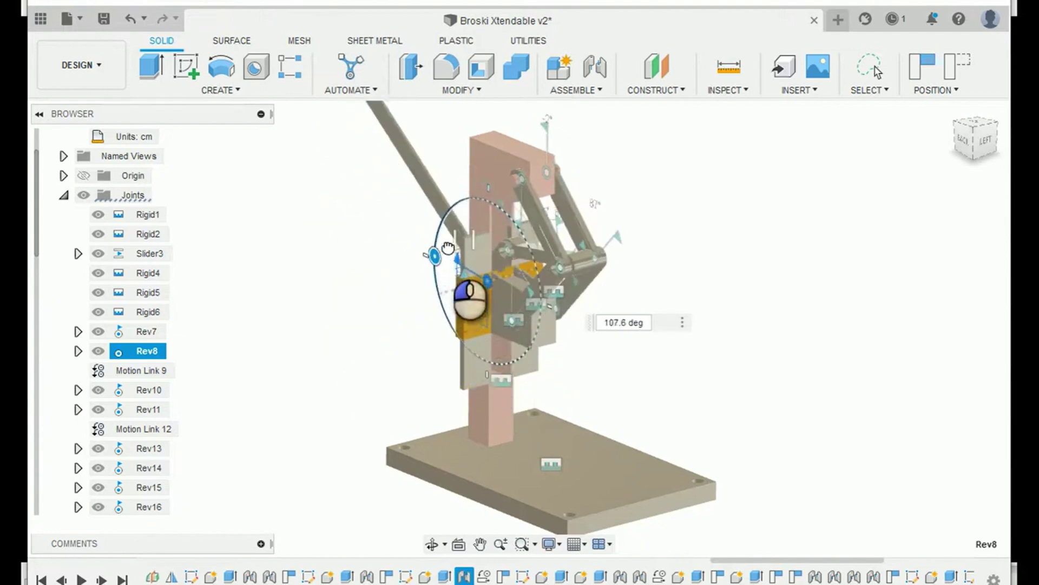